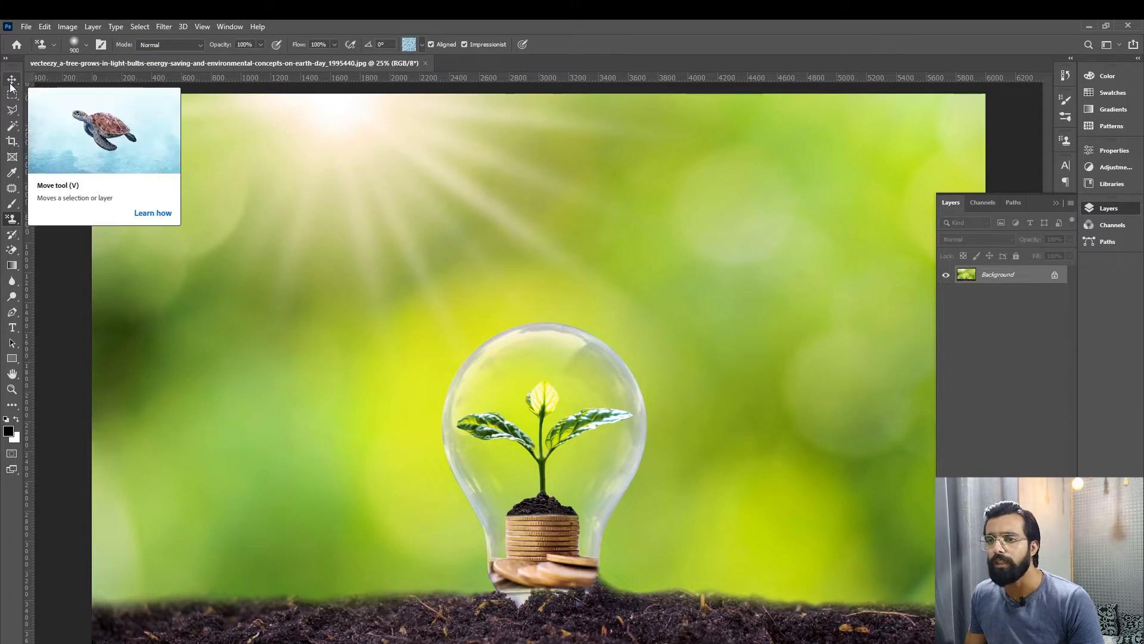
- Unlock the Background layer and activate the Clone Stamp tool
left_click(12, 81)
left_click(12, 224)
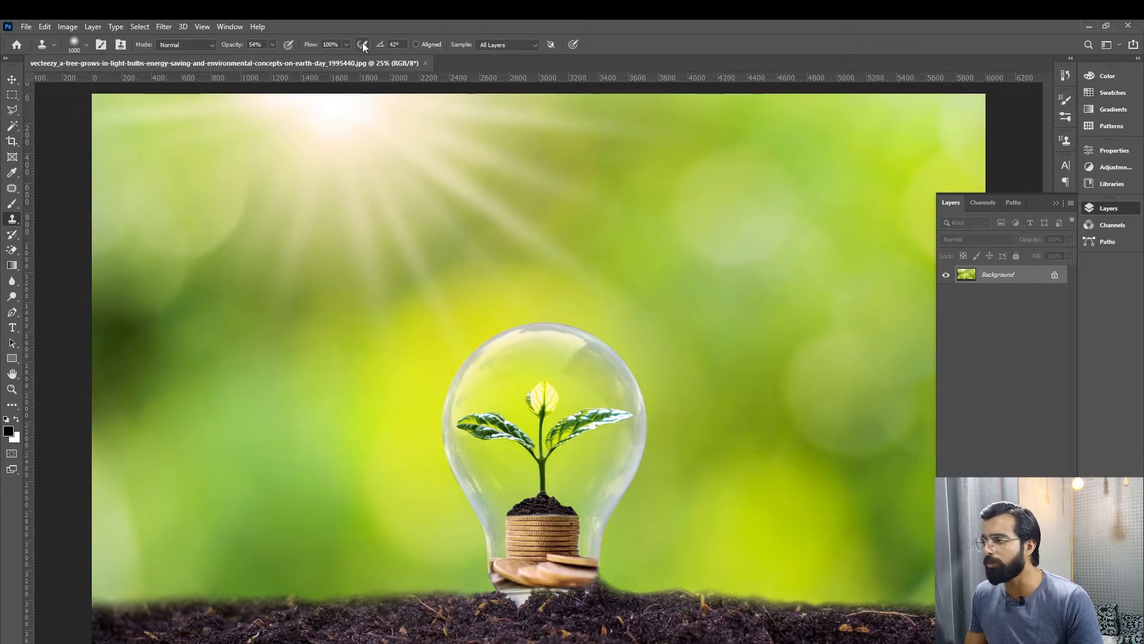
left_click(1055, 276)
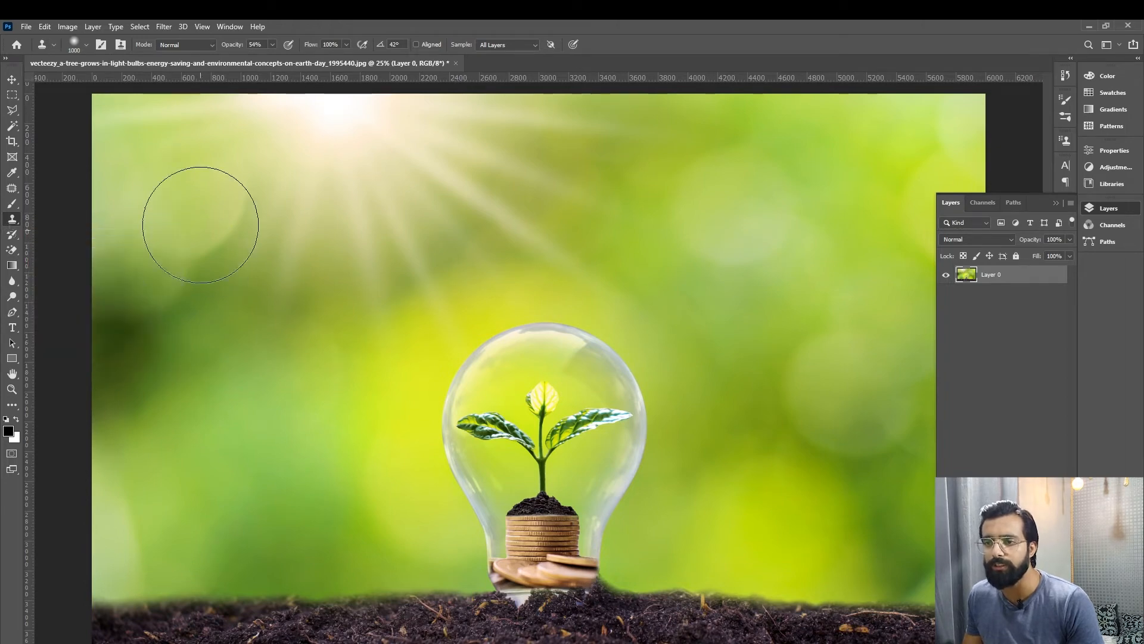
left_click(13, 220)
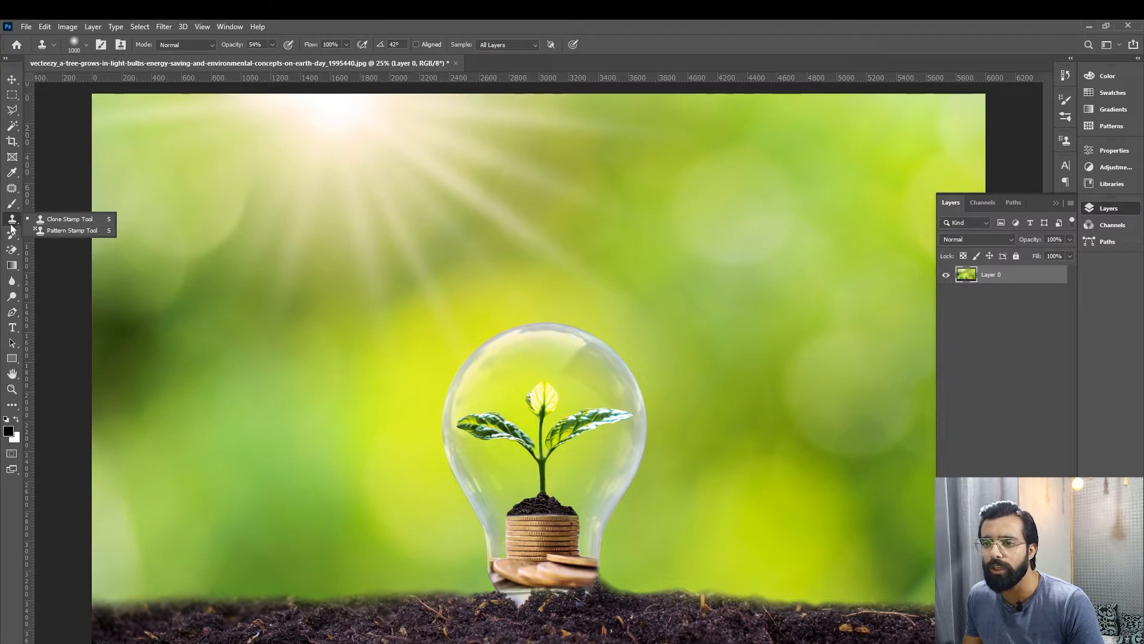
left_click(54, 220)
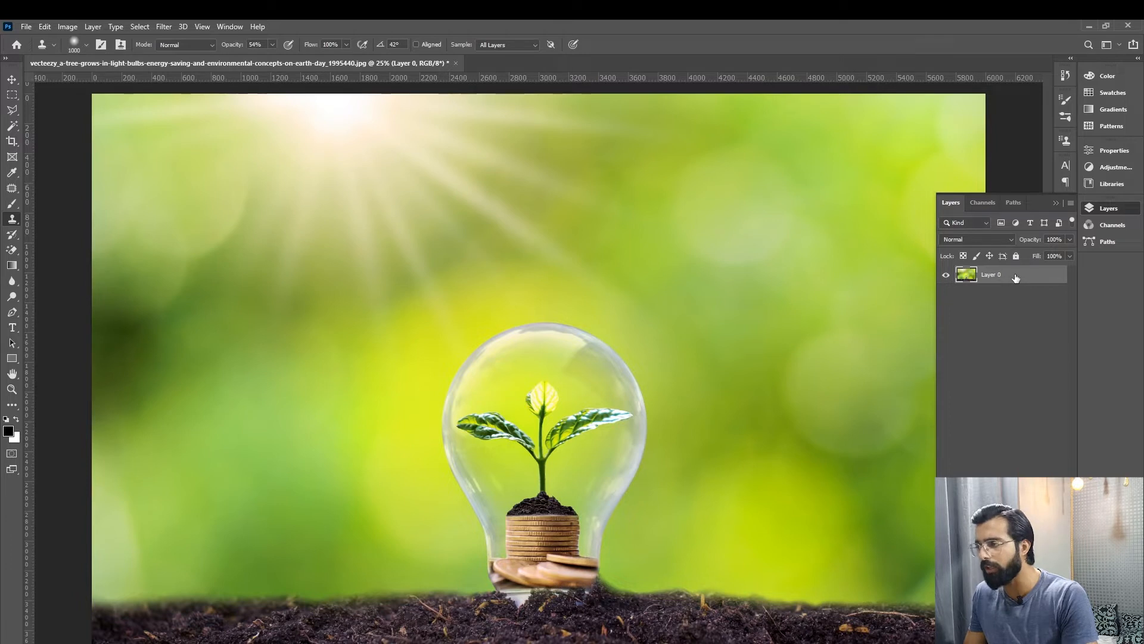
- Duplicate the unlocked image layer and hide the original Layer 0
key("ctrl+j")
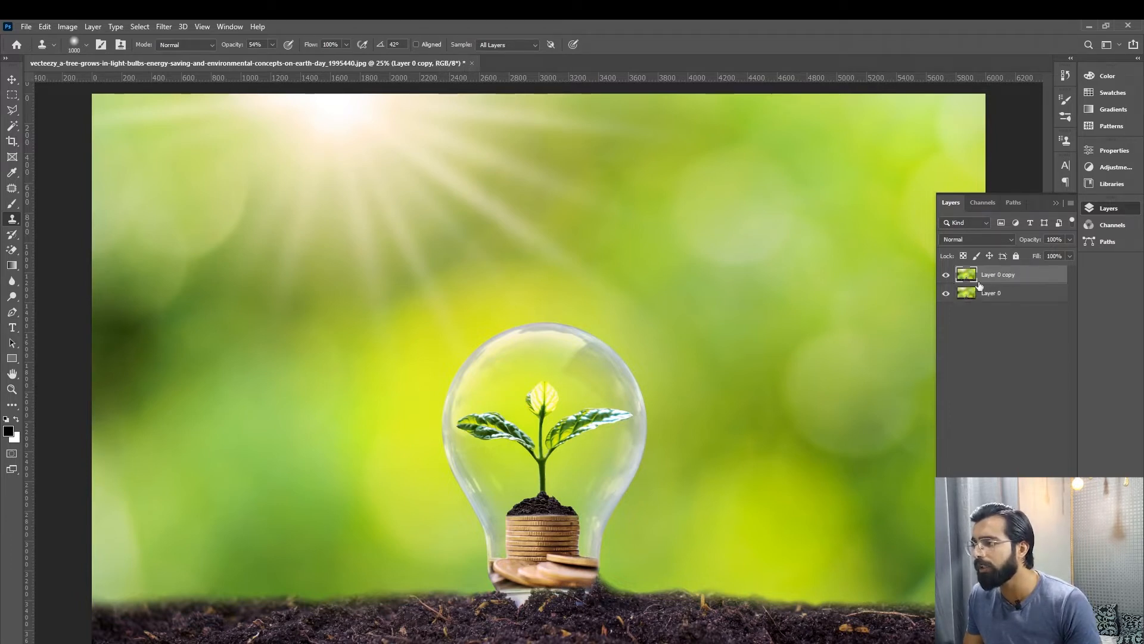
left_click(945, 293)
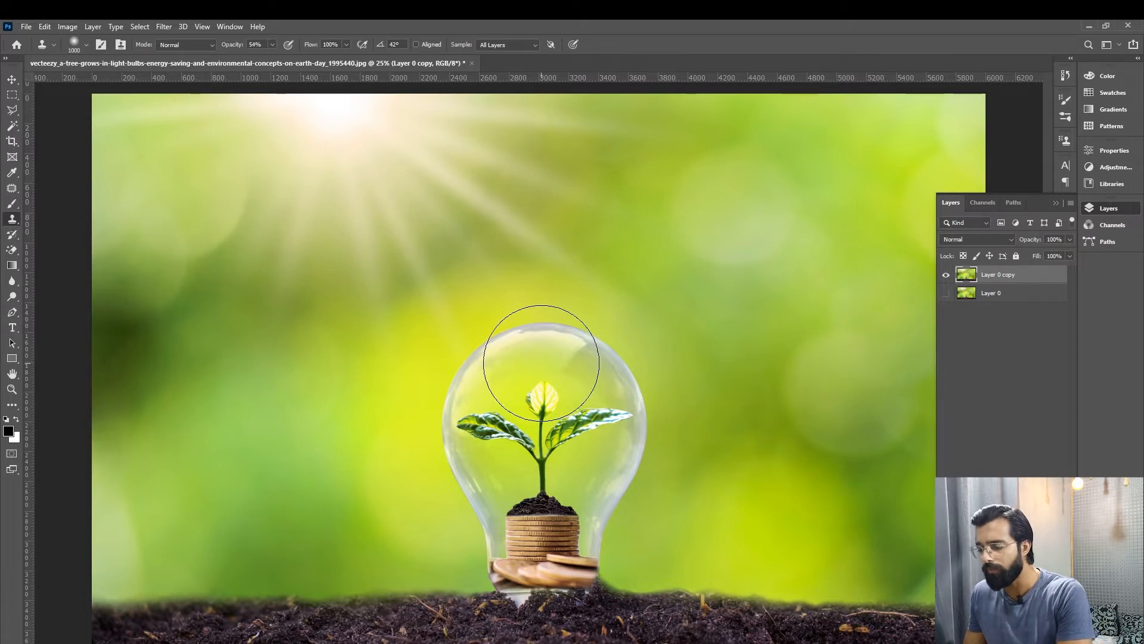
- Try several Clone Stamp brush sizes over the light bulb and settle on 500 px
key("bracketleft")
key("bracketleft")
key("bracketleft")
key("bracketleft")
key("bracketleft")
key("bracketleft")
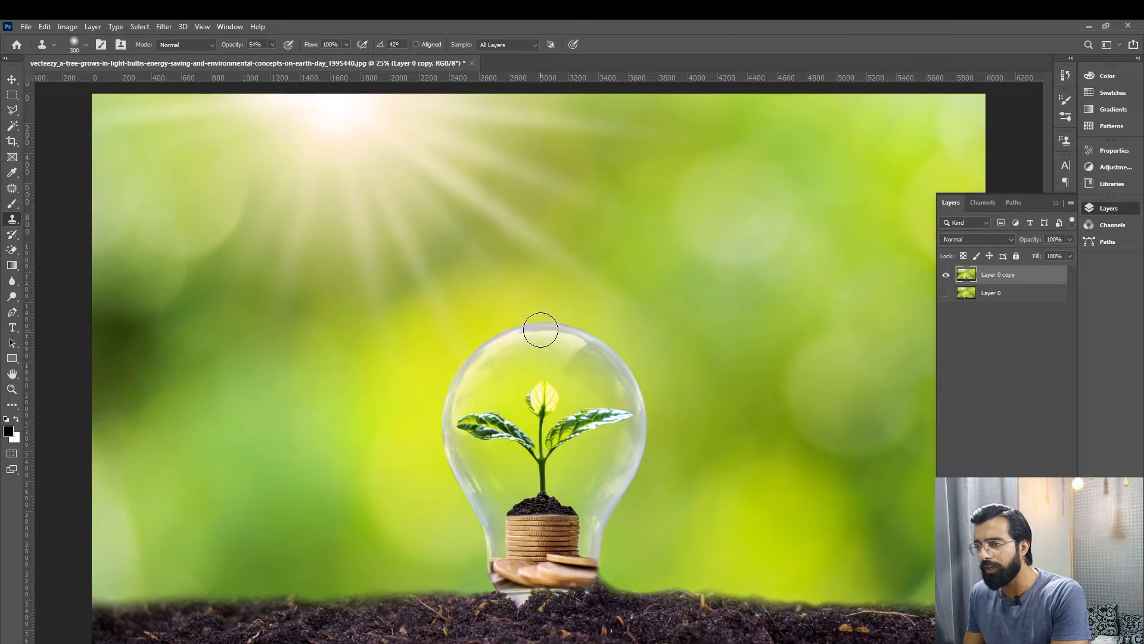
key("bracketright")
key("bracketright")
key("bracketright")
key("bracketright")
key("bracketleft")
key("bracketright")
key("bracketright")
key("bracketright")
key("bracketleft")
key("bracketleft")
key("bracketleft")
key("bracketleft")
key("bracketright")
key("bracketleft")
key("bracketleft")
key("bracketright")
key("bracketleft")
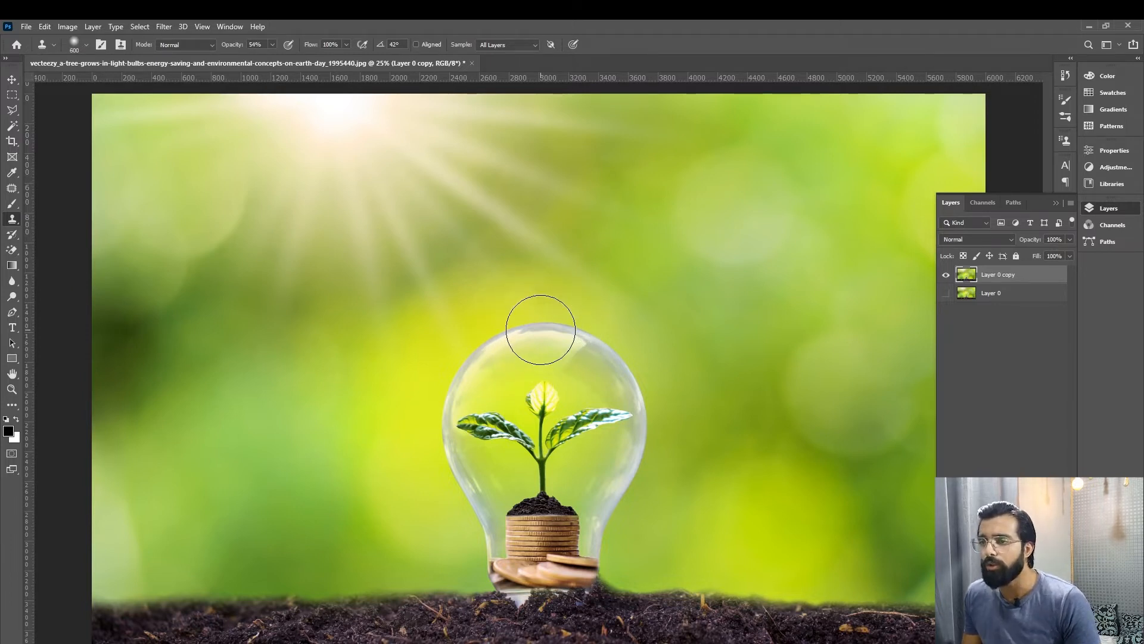
key("bracketleft")
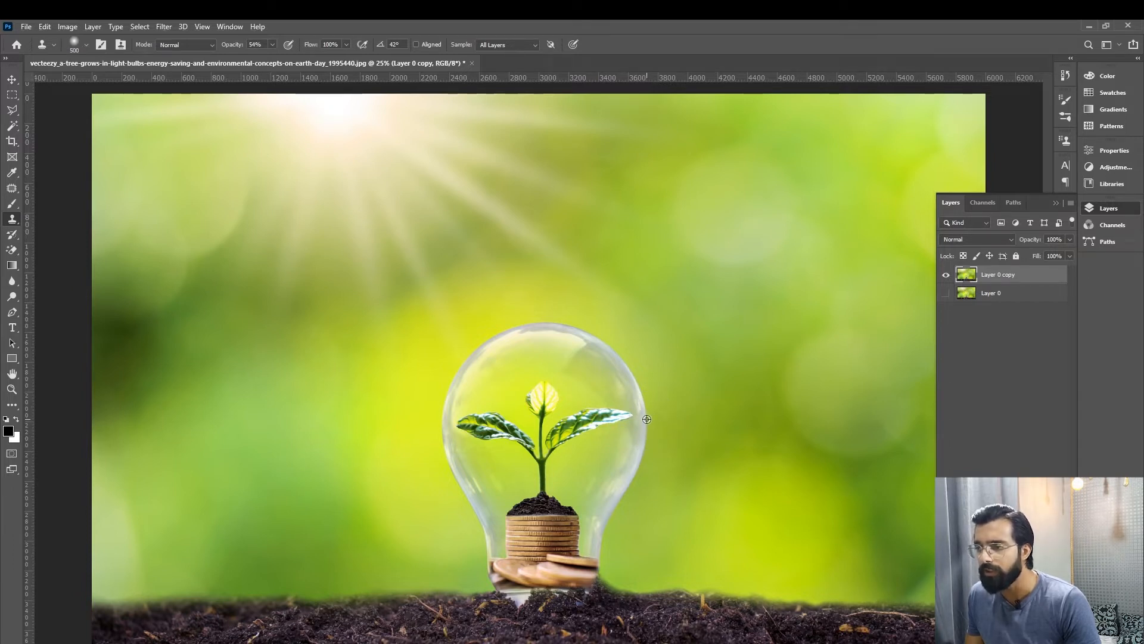
- Clone the light bulb onto the background to its left at 54% opacity, and undo the copy
left_click(420, 399)
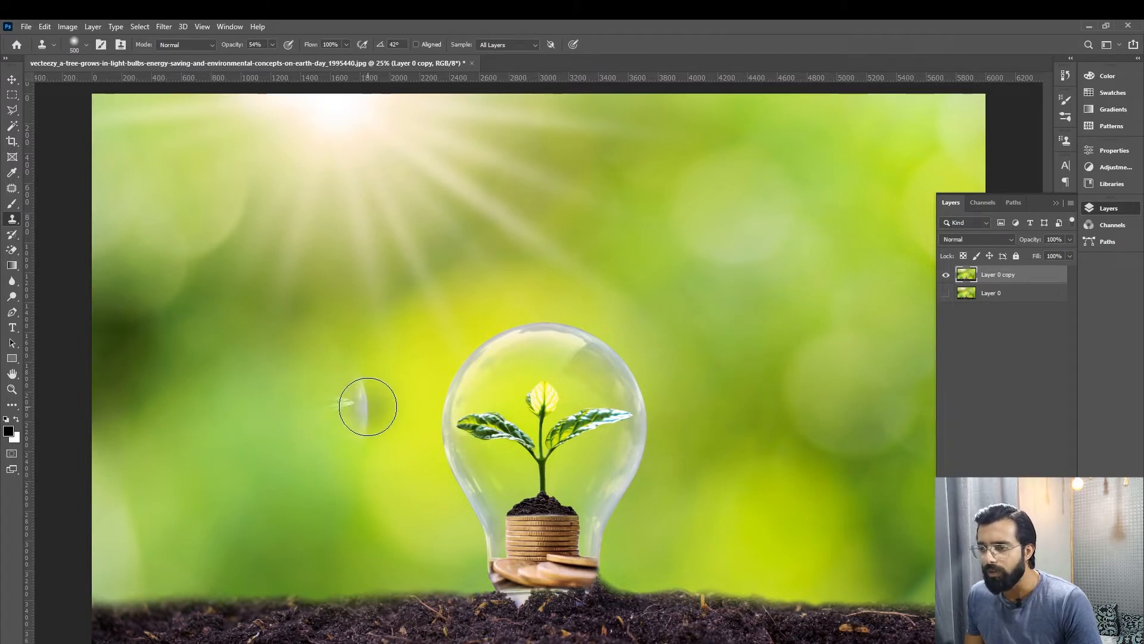
mouse_move(352, 409)
left_mouse_down()
mouse_move(160, 410)
mouse_move(160, 398)
mouse_move(230, 345)
mouse_move(304, 346)
mouse_move(351, 396)
mouse_move(269, 349)
mouse_move(231, 360)
mouse_move(197, 393)
mouse_move(220, 377)
mouse_move(321, 377)
mouse_move(352, 403)
mouse_move(343, 434)
mouse_move(308, 473)
mouse_move(297, 535)
mouse_move(349, 409)
mouse_move(318, 381)
mouse_move(247, 388)
mouse_move(241, 469)
mouse_move(271, 523)
mouse_move(271, 565)
mouse_move(214, 505)
mouse_move(168, 418)
mouse_move(247, 574)
mouse_move(246, 607)
mouse_move(268, 597)
mouse_move(306, 536)
mouse_move(295, 616)
mouse_move(322, 607)
mouse_move(305, 571)
mouse_move(340, 615)
mouse_move(287, 554)
mouse_move(291, 527)
mouse_move(285, 538)
mouse_move(335, 584)
mouse_move(452, 619)
mouse_move(224, 601)
mouse_move(134, 605)
mouse_move(201, 616)
mouse_move(374, 614)
mouse_move(107, 617)
mouse_move(411, 613)
mouse_move(254, 608)
mouse_move(310, 611)
left_mouse_up()
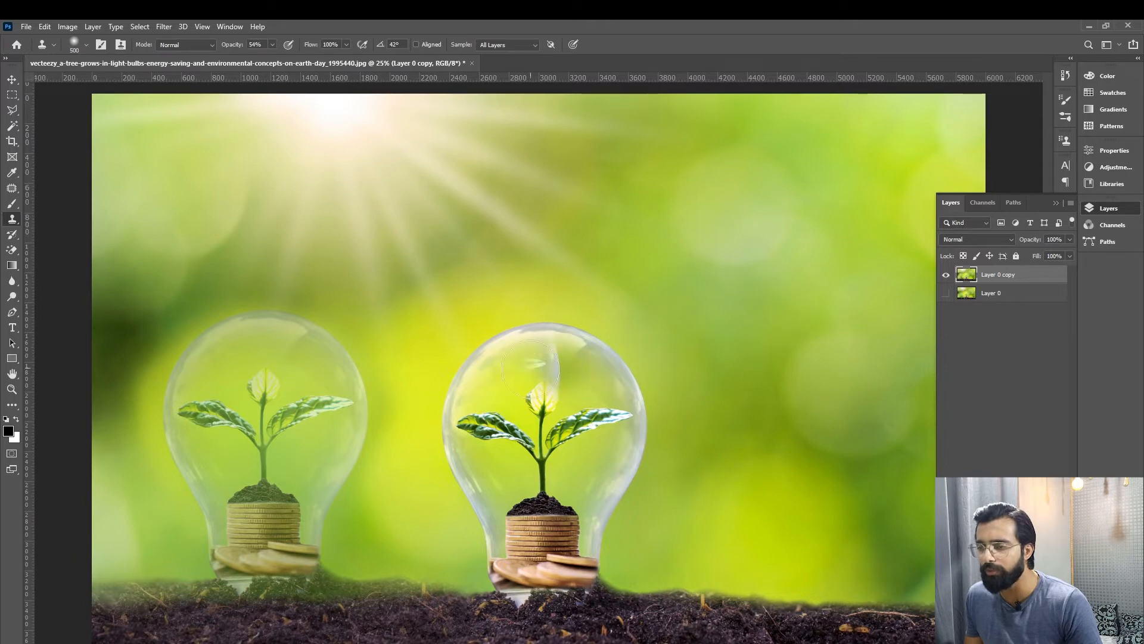
key("ctrl+shift+z")
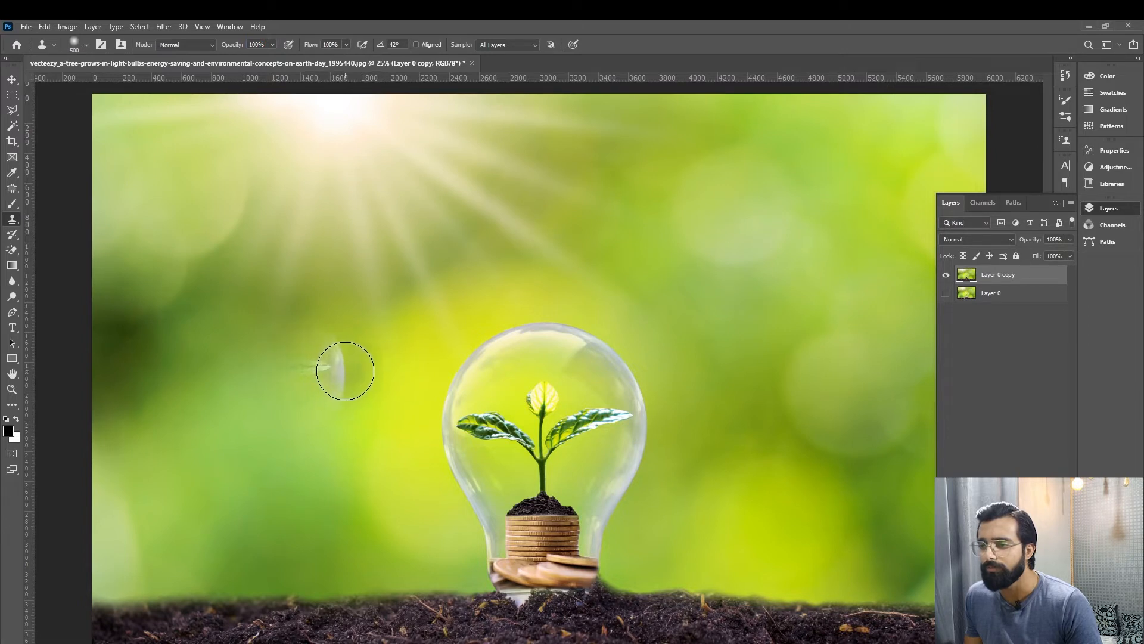
- Clone the light bulb to the left of the original at 100% opacity, from the glass down into the soil
mouse_move(306, 363)
left_mouse_down()
mouse_move(243, 374)
mouse_move(269, 348)
mouse_move(338, 354)
mouse_move(291, 326)
mouse_move(186, 336)
mouse_move(286, 332)
left_mouse_up()
key("ctrl+z")
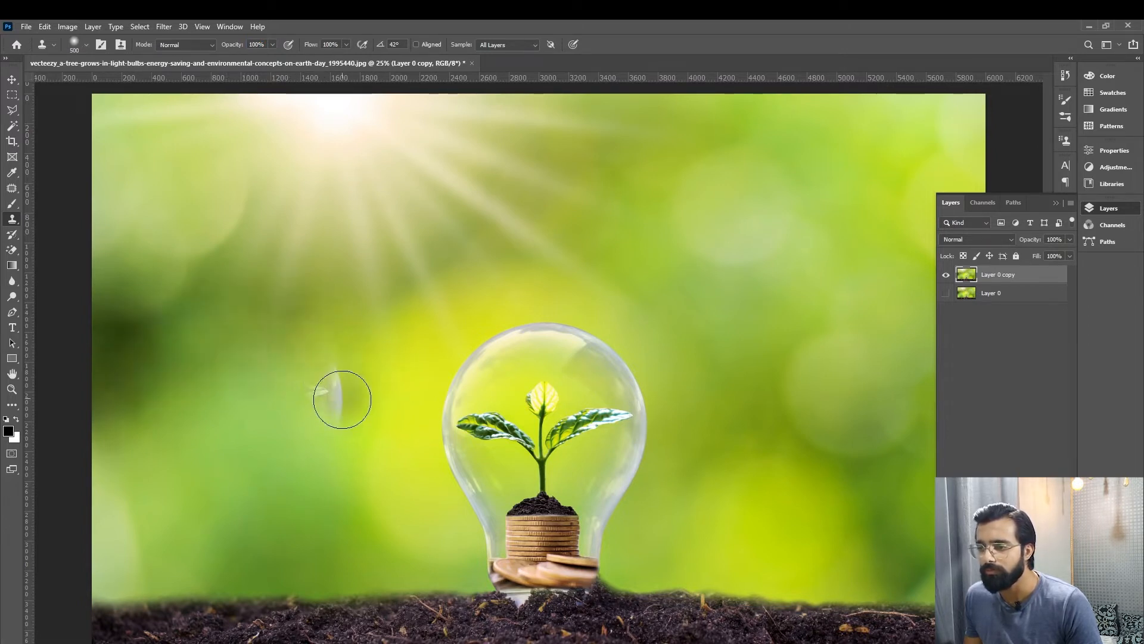
mouse_move(350, 405)
left_mouse_down()
mouse_move(173, 394)
mouse_move(332, 370)
mouse_move(197, 357)
mouse_move(179, 447)
mouse_move(339, 436)
mouse_move(274, 519)
mouse_move(293, 514)
mouse_move(262, 566)
mouse_move(199, 499)
mouse_move(242, 563)
mouse_move(232, 592)
mouse_move(197, 590)
mouse_move(250, 587)
mouse_move(283, 566)
mouse_move(306, 602)
mouse_move(315, 587)
mouse_move(357, 614)
mouse_move(95, 620)
mouse_move(229, 628)
left_mouse_up()
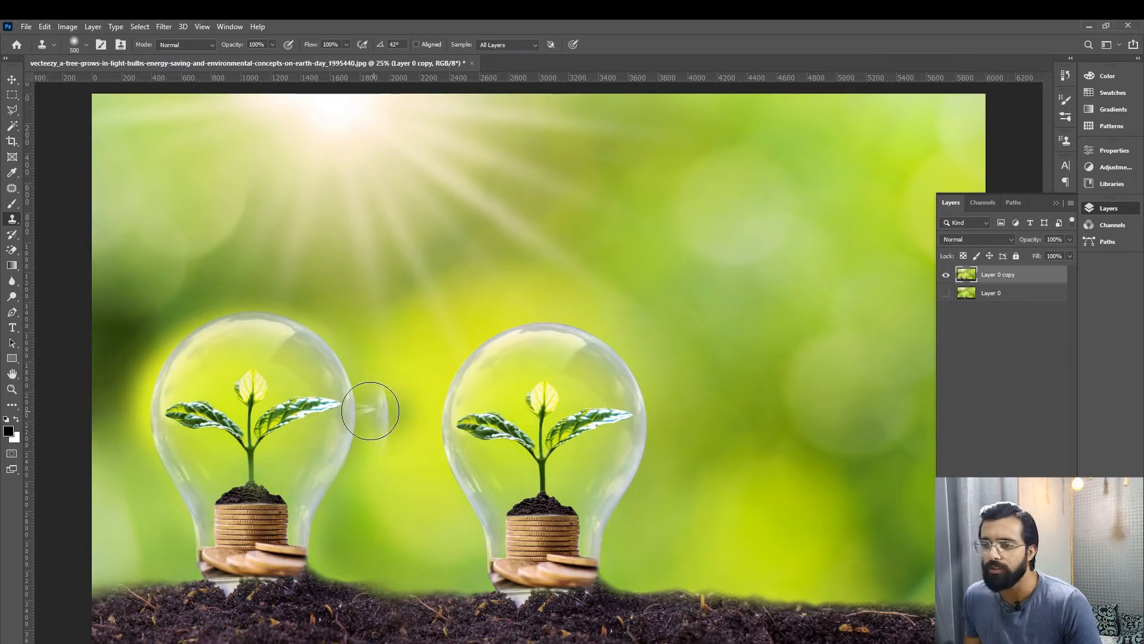
left_click(570, 530)
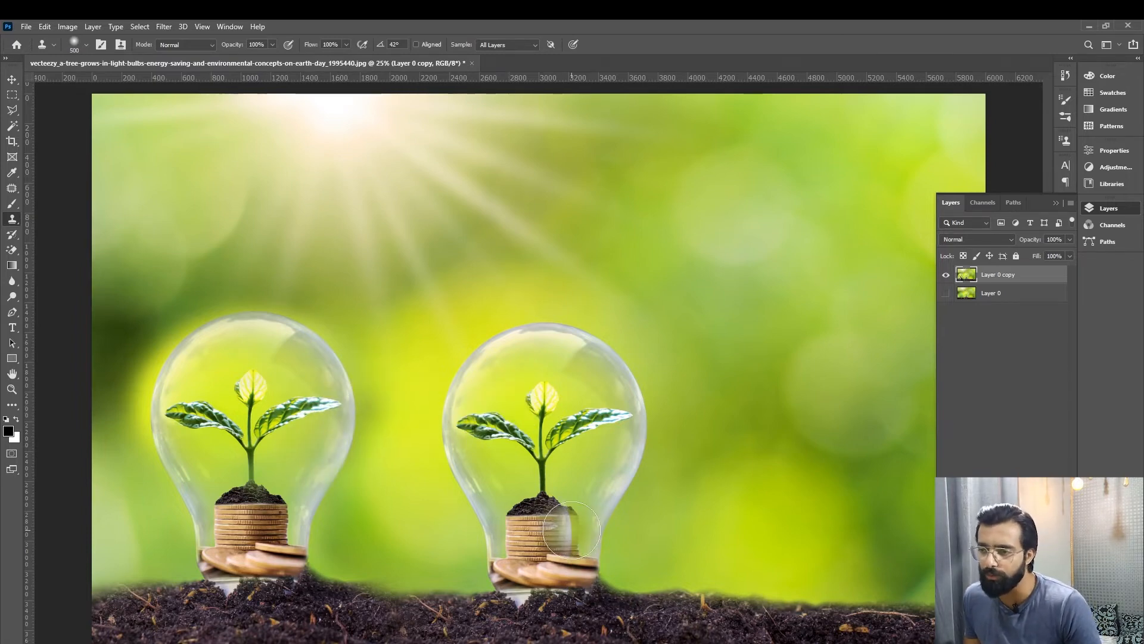
key("ctrl+z")
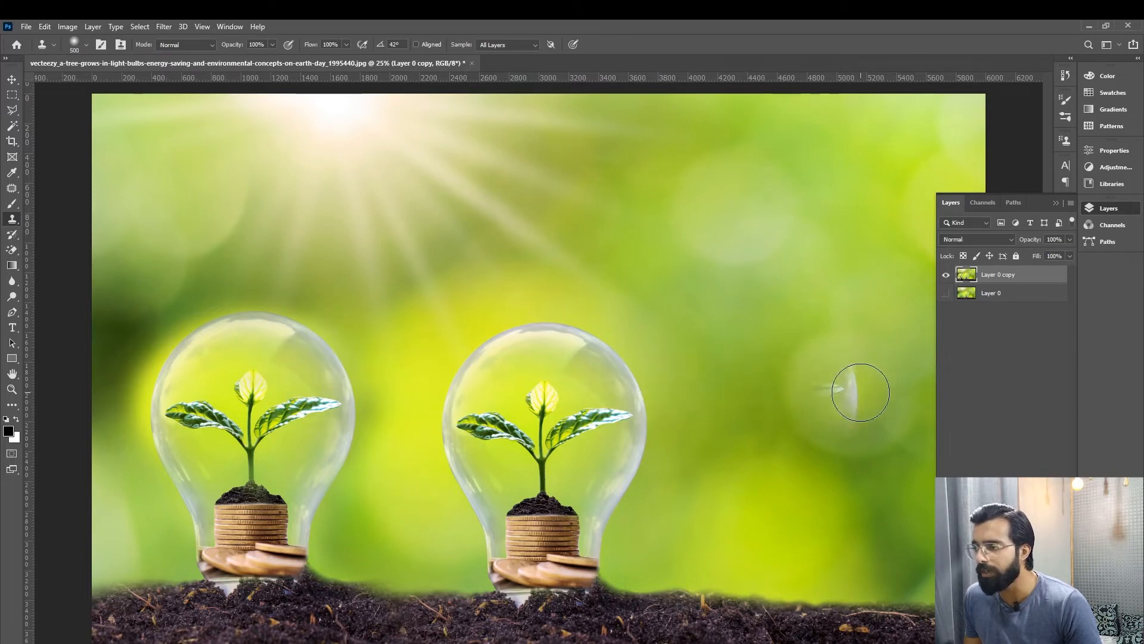
- Clone a third bulb right of the original at 100% opacity, undo it, and clone it again at 52% opacity
key("space")
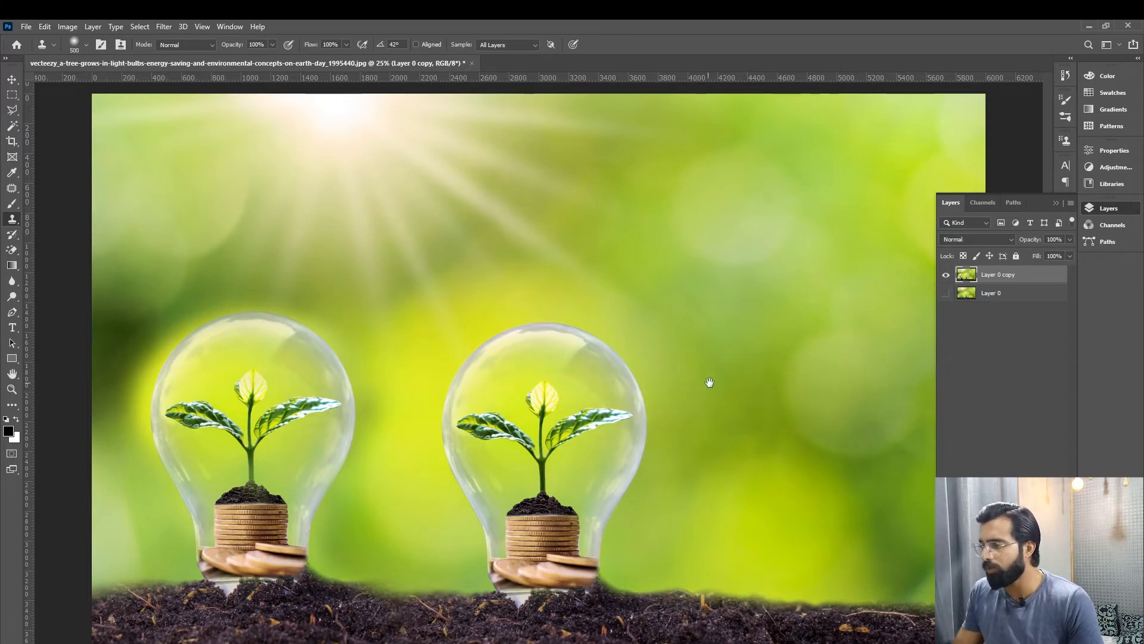
key("ctrl+minus")
mouse_move(791, 394)
left_mouse_down()
mouse_move(703, 389)
mouse_move(730, 385)
mouse_move(664, 418)
mouse_move(689, 375)
mouse_move(746, 376)
mouse_move(650, 379)
mouse_move(759, 358)
mouse_move(737, 355)
mouse_move(666, 415)
mouse_move(681, 468)
left_mouse_up()
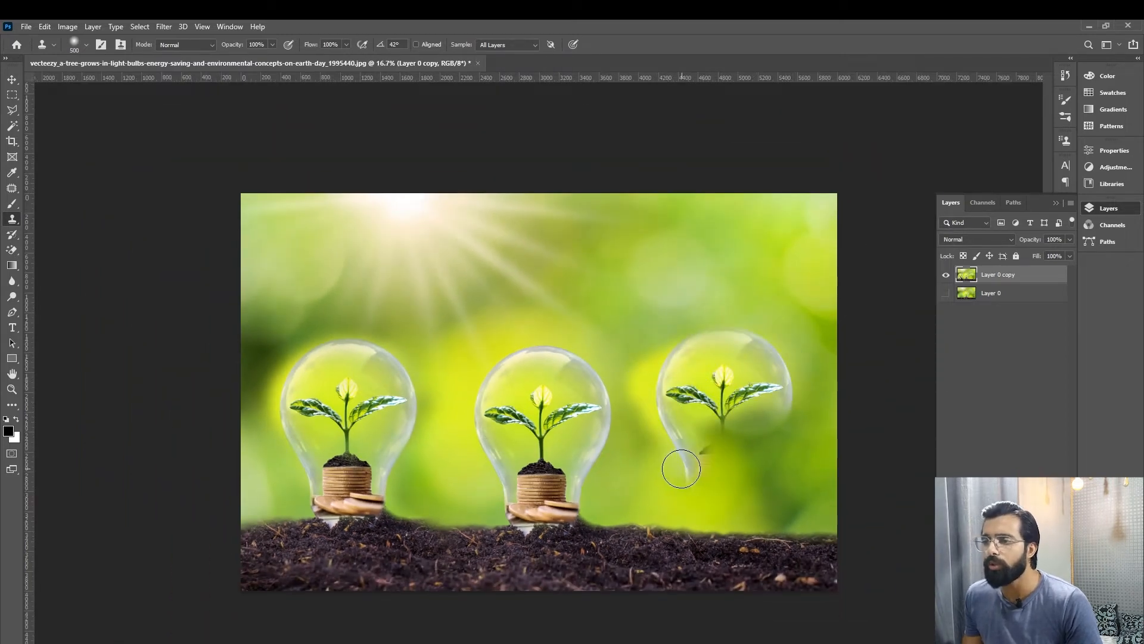
key("ctrl+z")
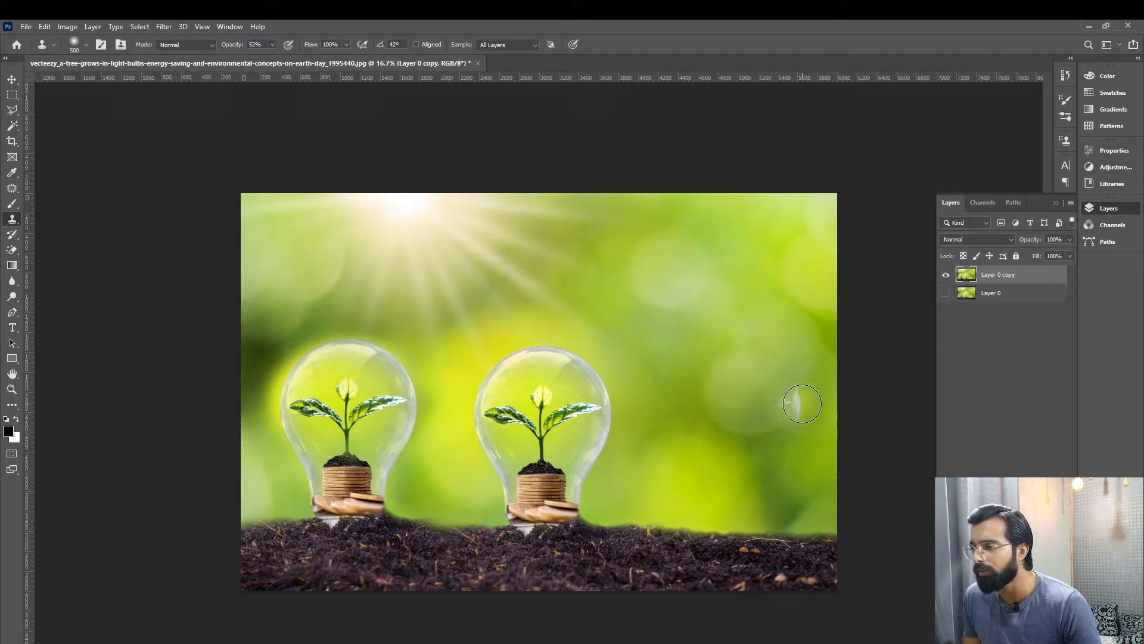
mouse_move(773, 405)
left_mouse_down()
mouse_move(692, 403)
mouse_move(737, 368)
mouse_move(785, 378)
mouse_move(749, 362)
mouse_move(679, 397)
mouse_move(676, 424)
mouse_move(727, 465)
mouse_move(706, 460)
mouse_move(734, 511)
mouse_move(732, 531)
mouse_move(719, 511)
mouse_move(721, 527)
mouse_move(757, 544)
mouse_move(771, 470)
mouse_move(795, 440)
mouse_move(707, 517)
mouse_move(764, 435)
mouse_move(736, 455)
mouse_move(767, 368)
mouse_move(794, 394)
mouse_move(766, 515)
mouse_move(740, 536)
left_mouse_up()
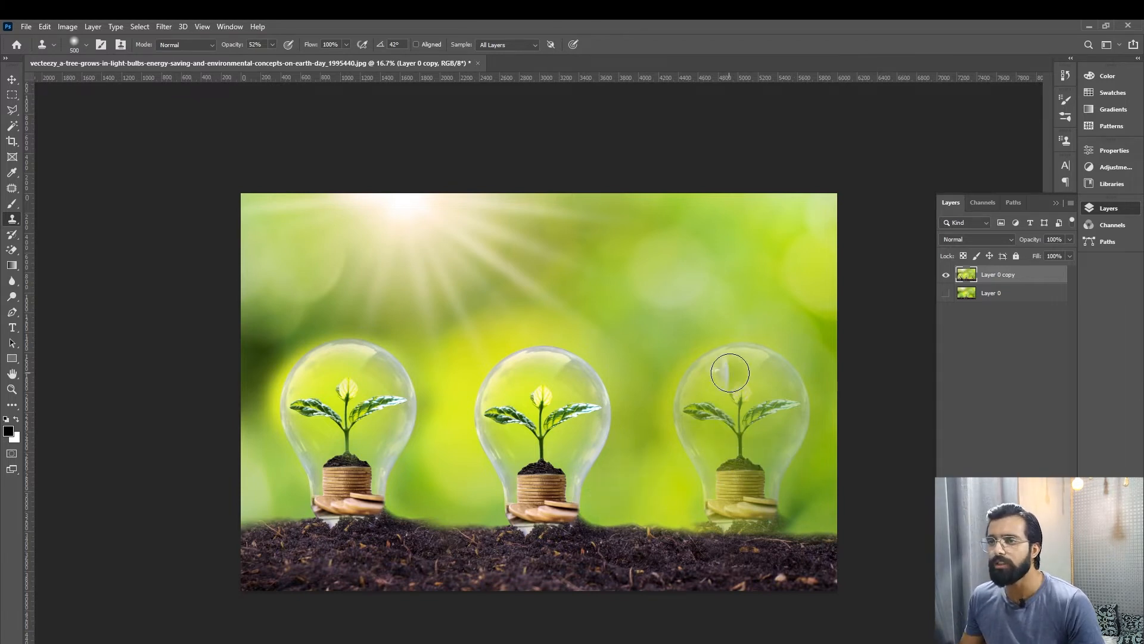
- Try cloning the plant onto the right background with a 200 px brush at 78% opacity, and undo it
left_click_drag(241, 45, 250, 45)
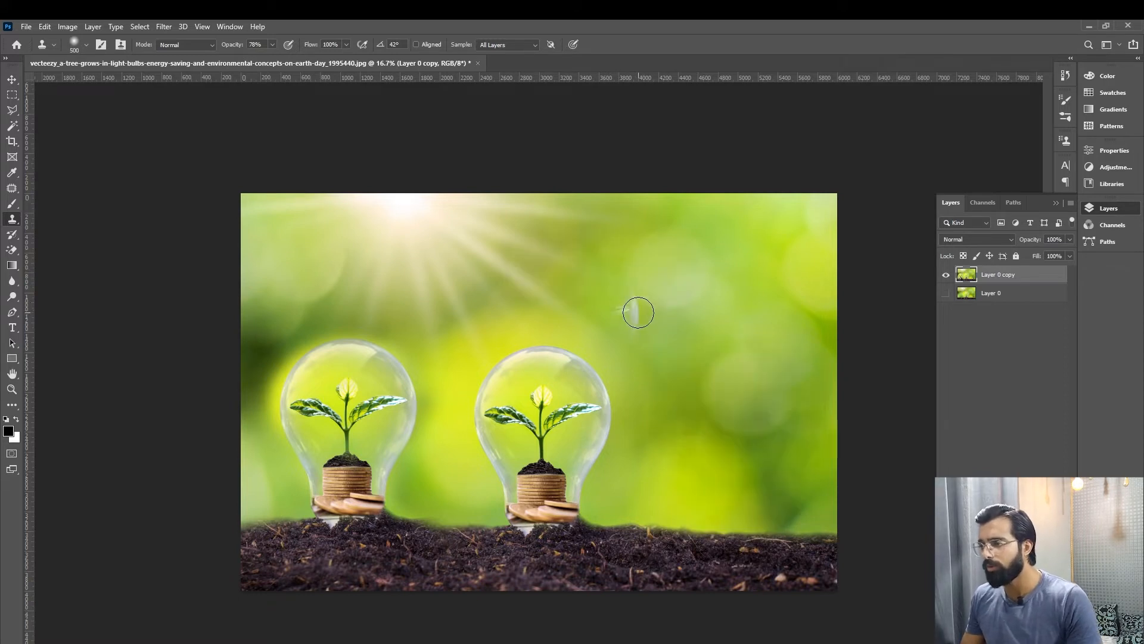
mouse_move(777, 369)
left_mouse_down()
mouse_move(727, 384)
mouse_move(753, 365)
left_mouse_up()
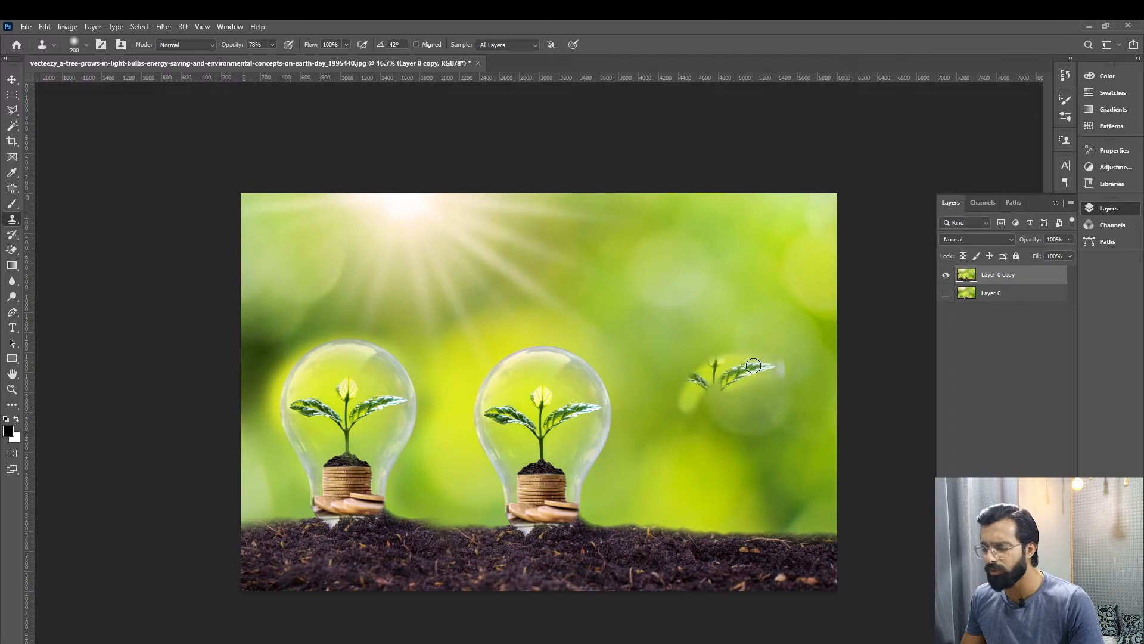
key("ctrl+z")
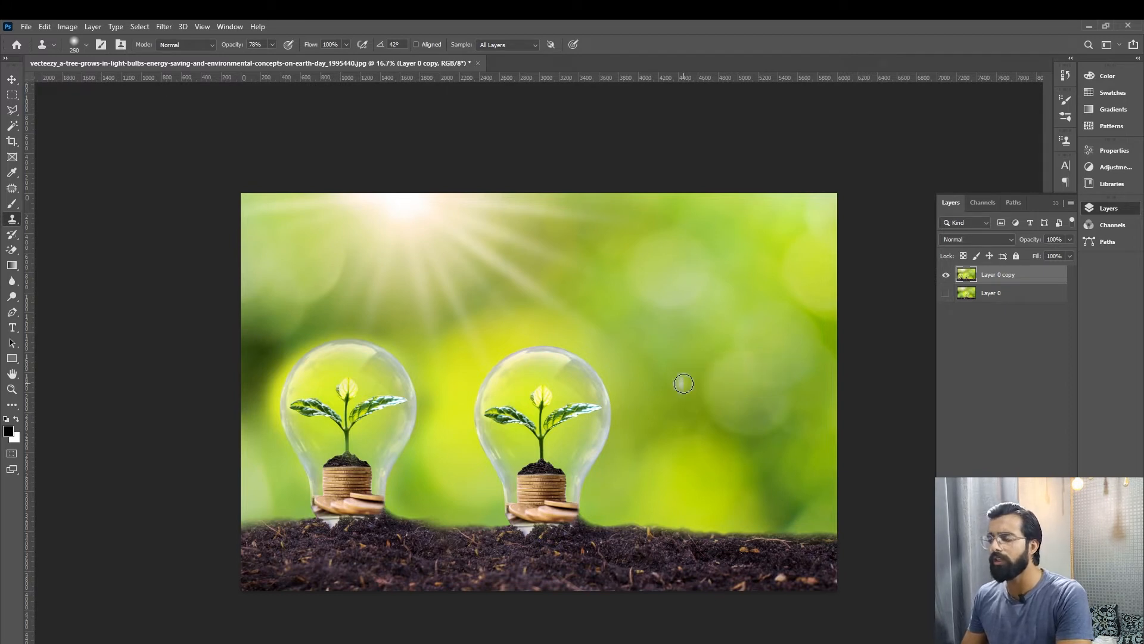
- Enlarge the Clone Stamp brush to 1300 px over the right background, and reduce it to 500 px
key("]")
key("]")
key("]")
key("]")
key("]")
key("]")
key("]")
key("]")
key("]")
key("]")
key("]")
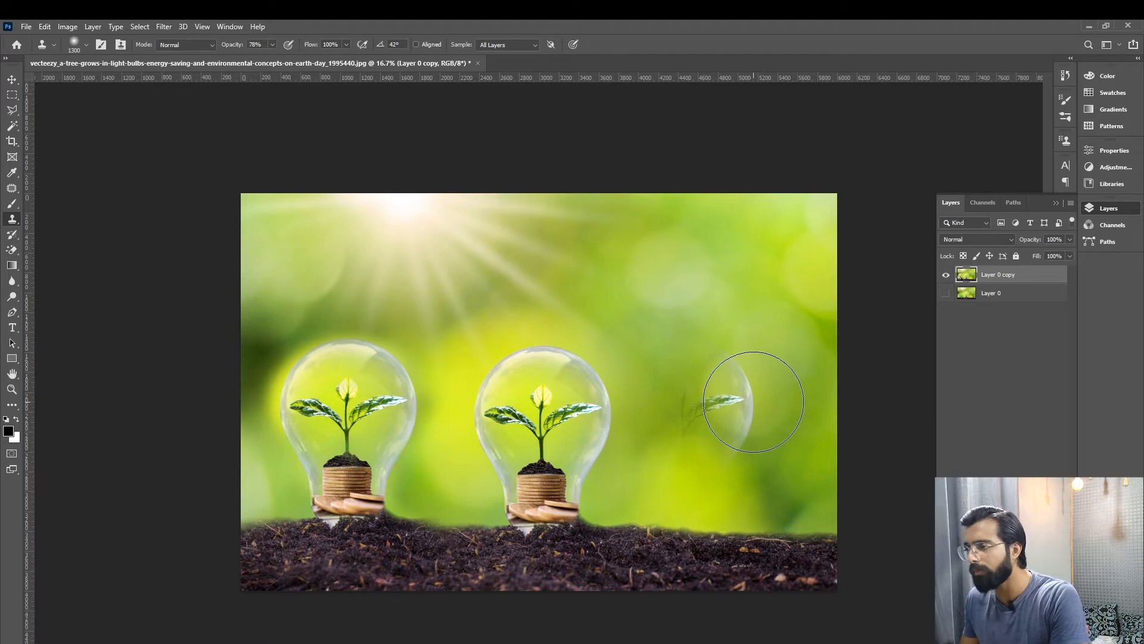
key("bracketleft")
key("bracketleft")
key("bracketleft")
key("bracketleft")
key("bracketleft")
key("bracketleft")
key("bracketleft")
key("bracketleft")
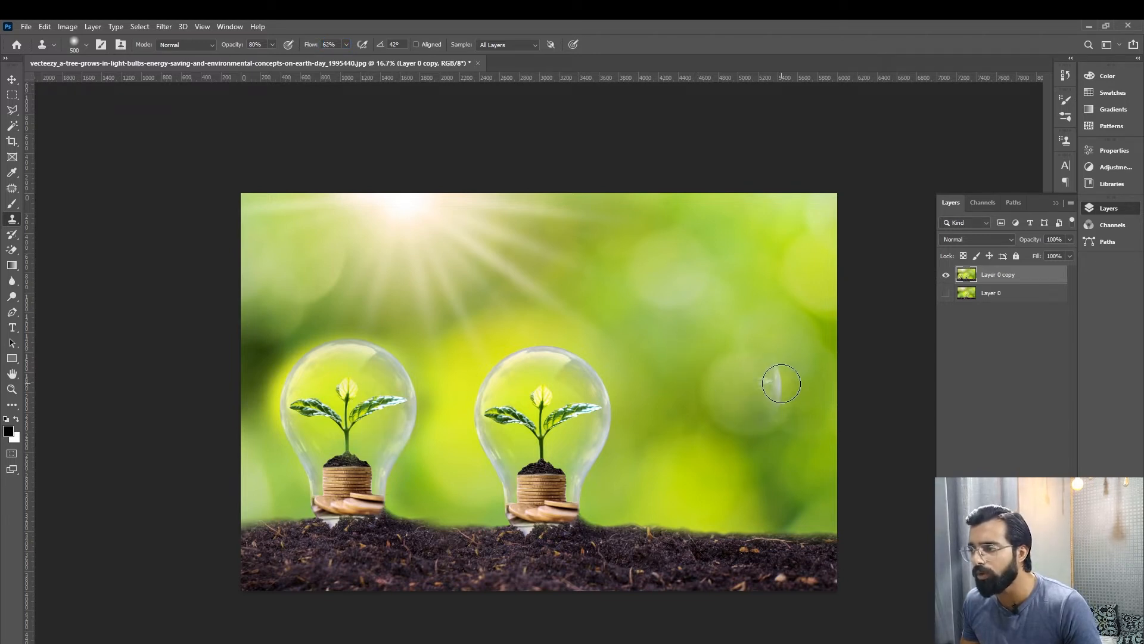
- Try cloning the bulb on the right at 80% opacity with 62% and 54% flow, and undo the last stroke
mouse_move(779, 384)
left_mouse_down()
mouse_move(676, 388)
mouse_move(753, 366)
mouse_move(658, 390)
mouse_move(666, 370)
mouse_move(741, 347)
mouse_move(772, 353)
mouse_move(661, 344)
mouse_move(756, 340)
mouse_move(740, 373)
left_mouse_up()
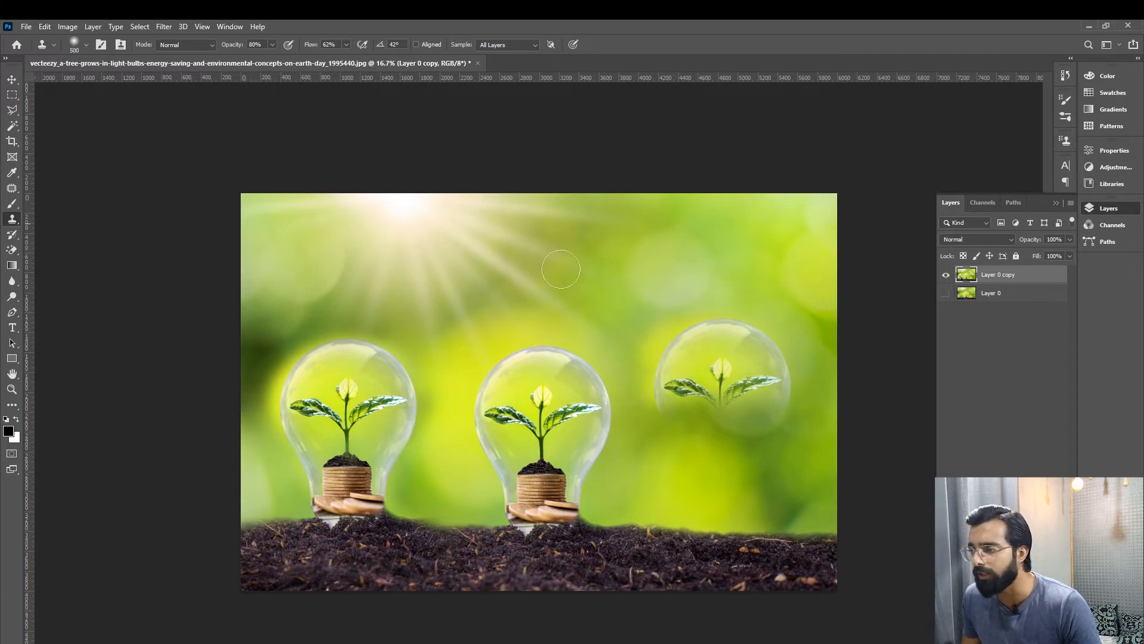
left_click_drag(692, 452, 656, 417)
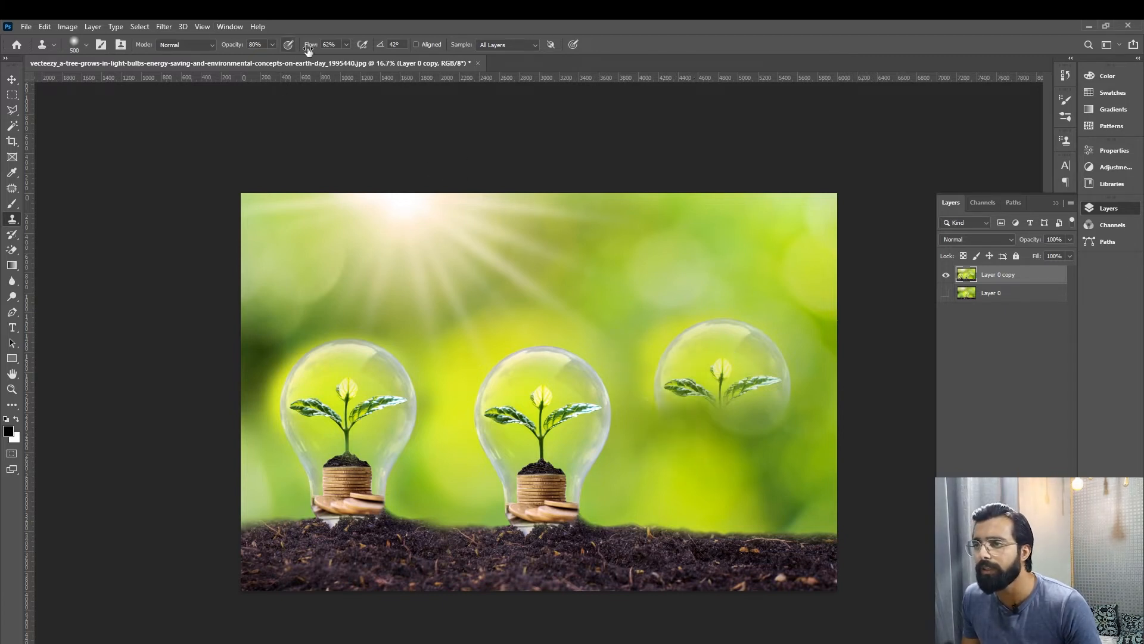
mouse_move(648, 338)
left_mouse_down()
mouse_move(781, 426)
mouse_move(763, 470)
mouse_move(775, 480)
left_mouse_up()
mouse_move(803, 395)
left_mouse_down()
mouse_move(680, 391)
mouse_move(778, 364)
mouse_move(661, 376)
mouse_move(787, 358)
mouse_move(658, 403)
mouse_move(715, 486)
mouse_move(704, 519)
mouse_move(718, 494)
mouse_move(751, 536)
left_mouse_up()
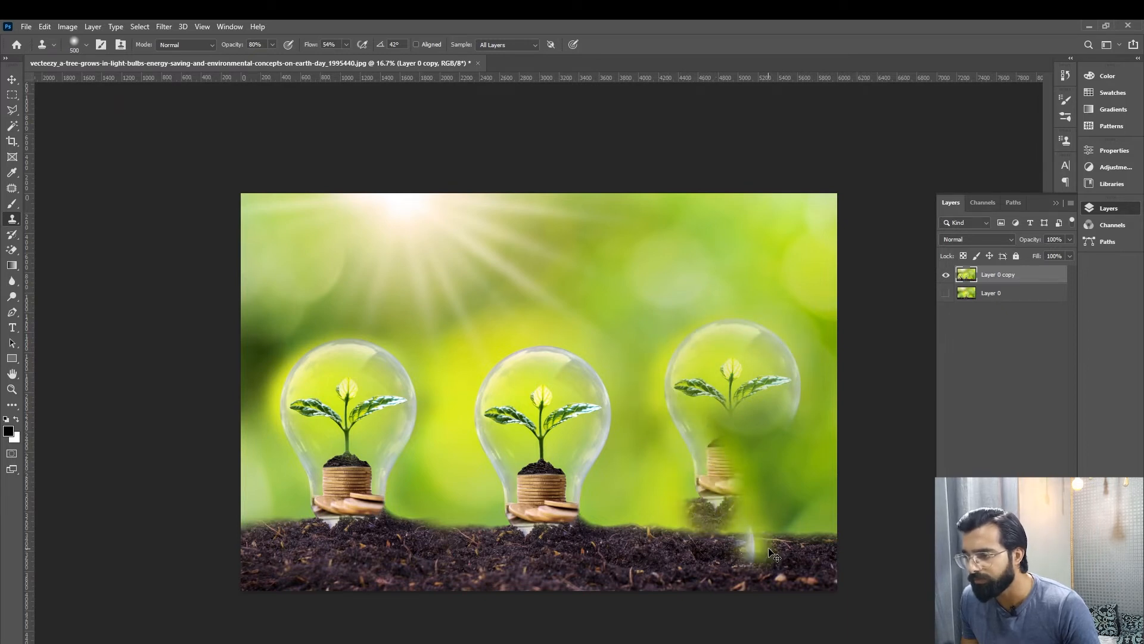
key("ctrl+z")
- Sample the soil line beside the middle bulb and clone a third bulb on the right, from the soil upward
left_click(584, 522, "alt")
mouse_move(775, 539)
left_mouse_down()
mouse_move(710, 525)
mouse_move(742, 518)
mouse_move(724, 501)
mouse_move(742, 481)
mouse_move(688, 476)
mouse_move(722, 481)
mouse_move(746, 454)
mouse_move(770, 454)
mouse_move(764, 470)
mouse_move(746, 461)
mouse_move(711, 412)
mouse_move(725, 377)
mouse_move(734, 412)
mouse_move(788, 386)
mouse_move(778, 443)
mouse_move(797, 419)
mouse_move(780, 487)
mouse_move(795, 402)
left_mouse_up()
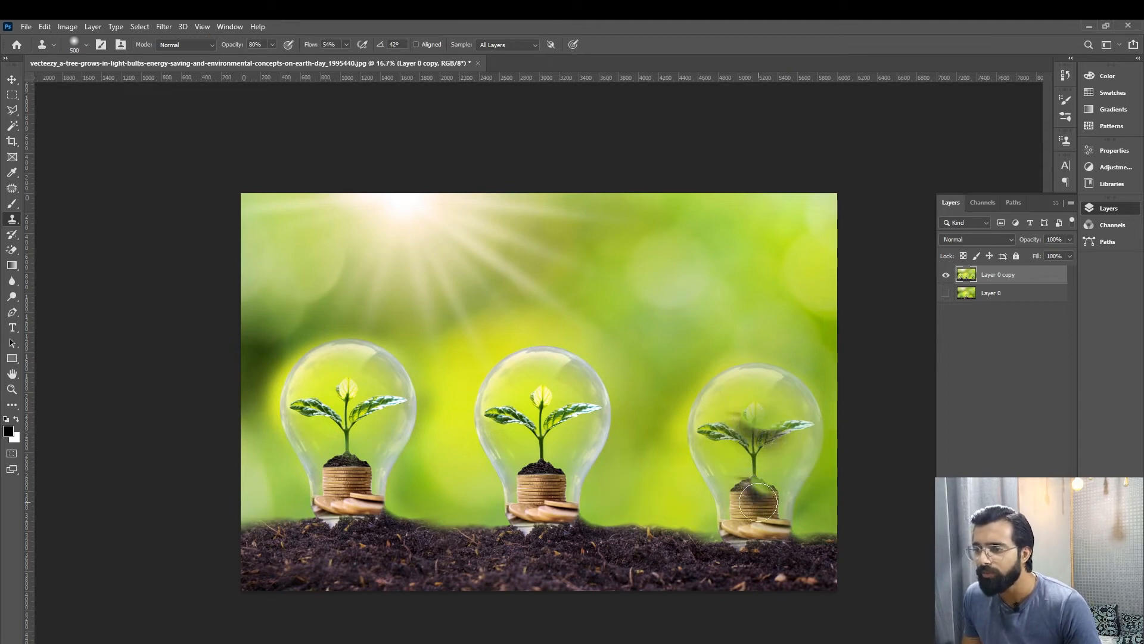
left_click(355, 422)
key("ctrl+z")
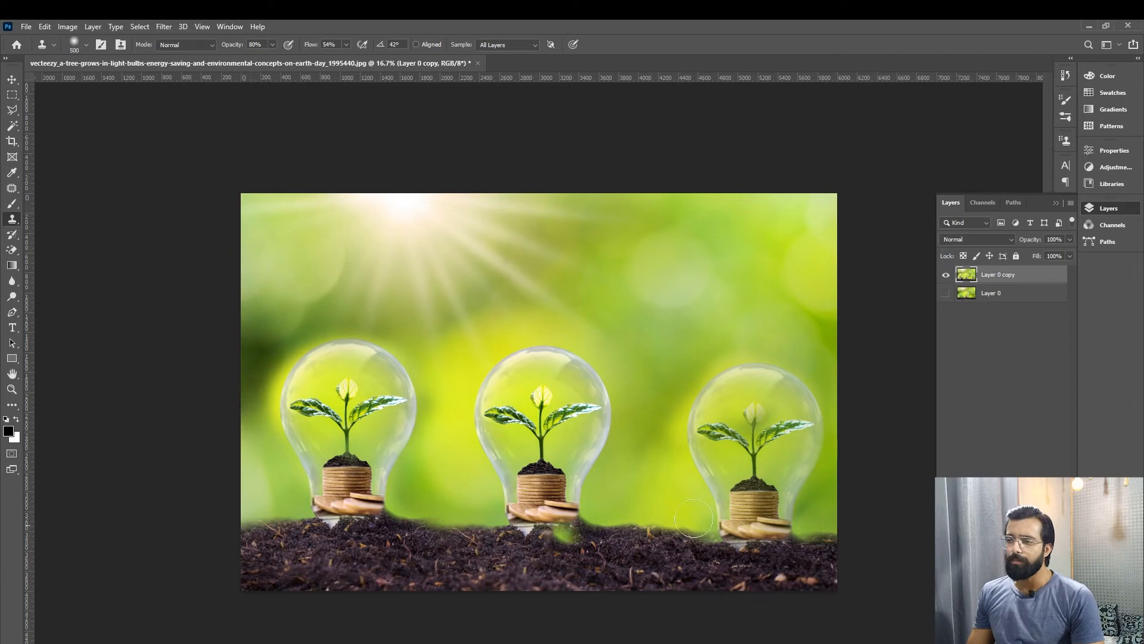
left_click(801, 511)
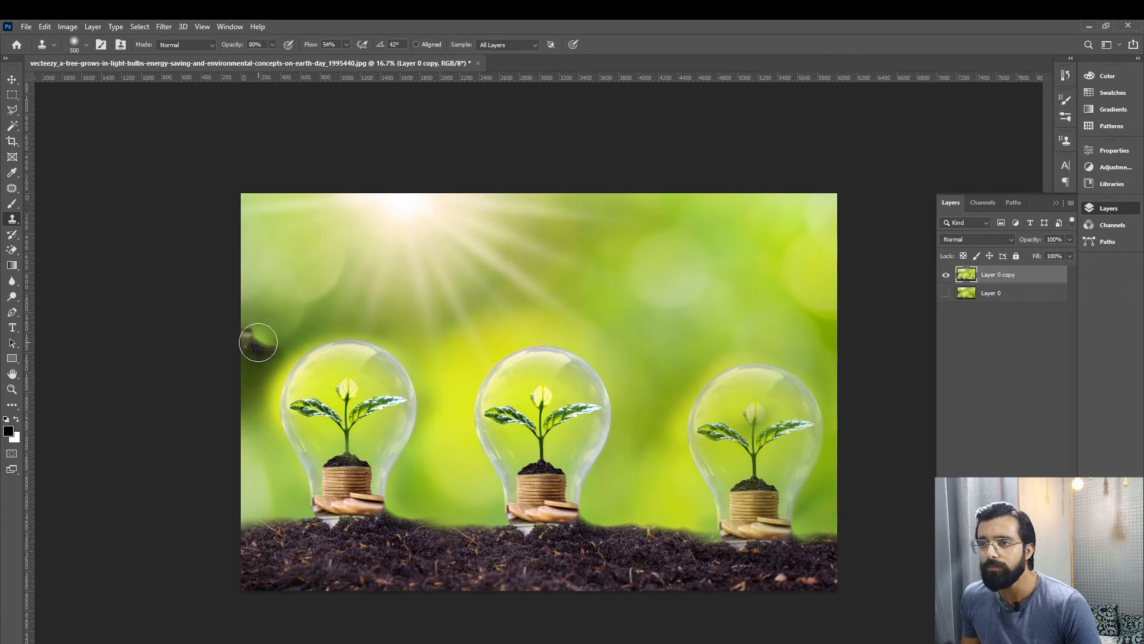
- Open the brush settings and choose the textured 80 px brush tip for the Clone Stamp
left_click(101, 45)
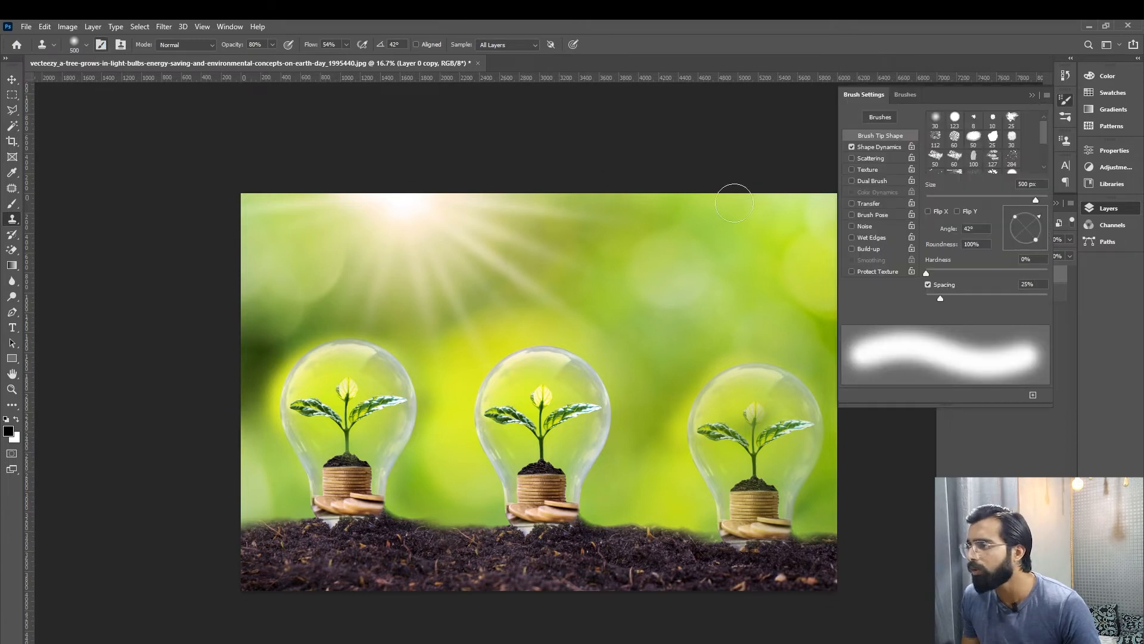
scroll(975, 156, "down", 3)
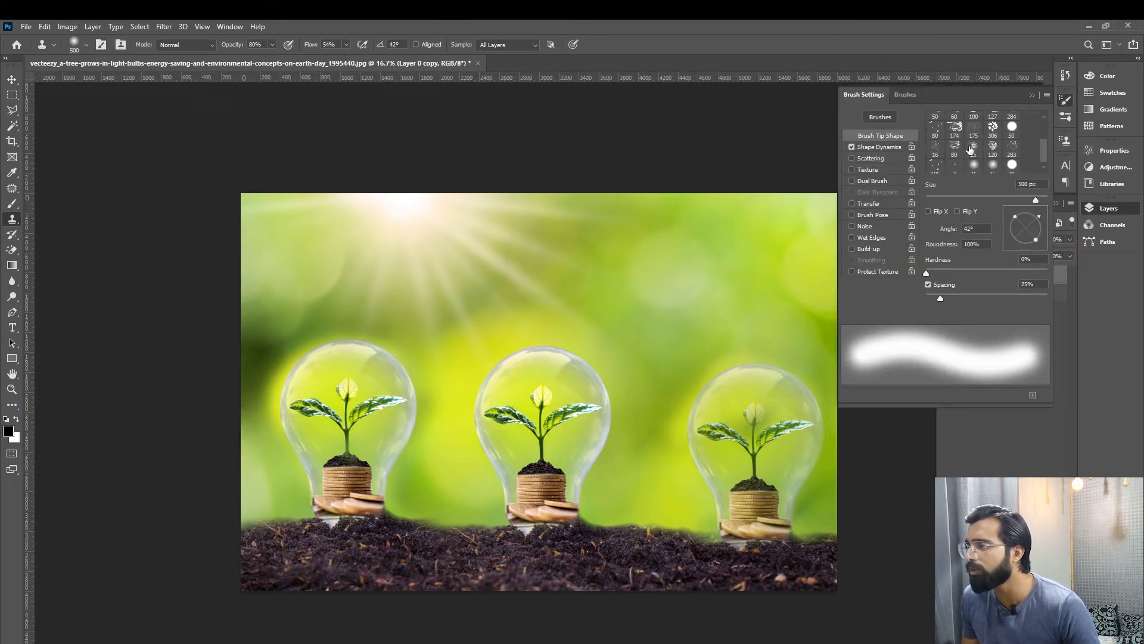
scroll(972, 157, "down", 1)
left_click(954, 143)
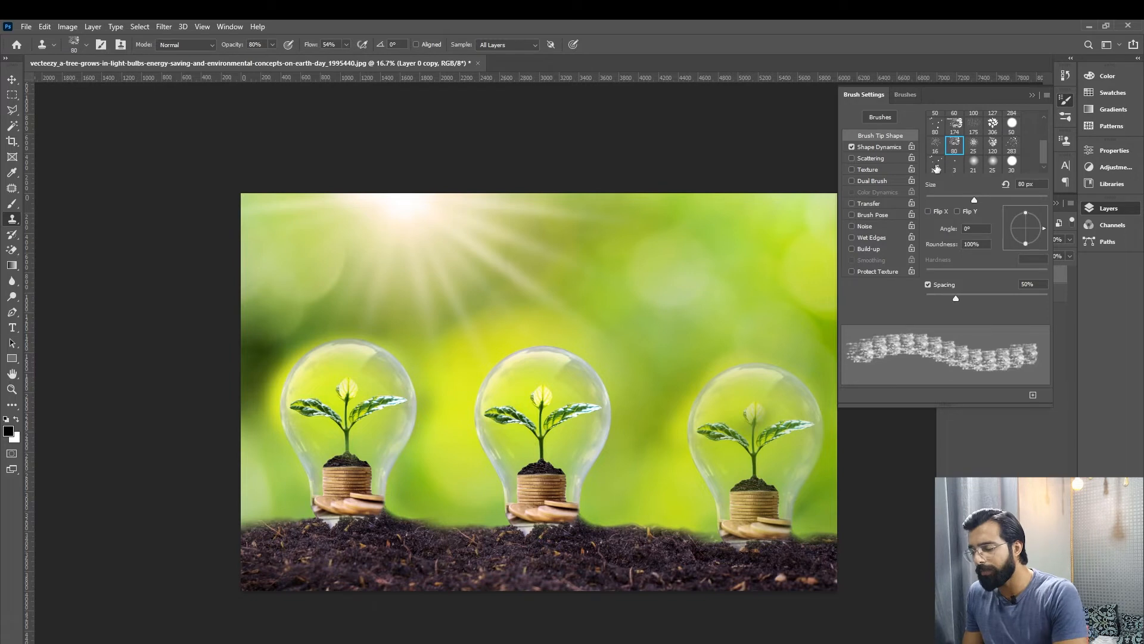
- Enlarge the textured brush tip to 700 px and undo the two cloned light bulbs
key("bracketright")
key("bracketright")
key("bracketright")
key("bracketright")
key("ctrl+z")
key("ctrl+z")
key("bracketright")
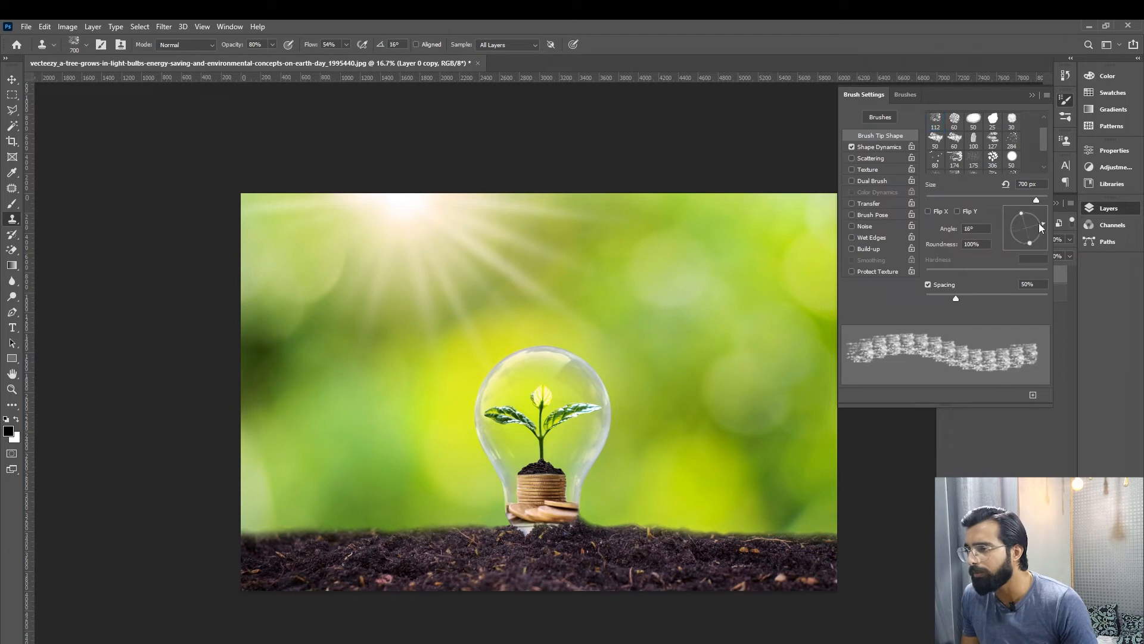
- Rotate the textured brush tip to 47°, undo the test strokes, and try cloning the bulb's edge onto the background beside it
left_click_drag(1042, 230, 1037, 215)
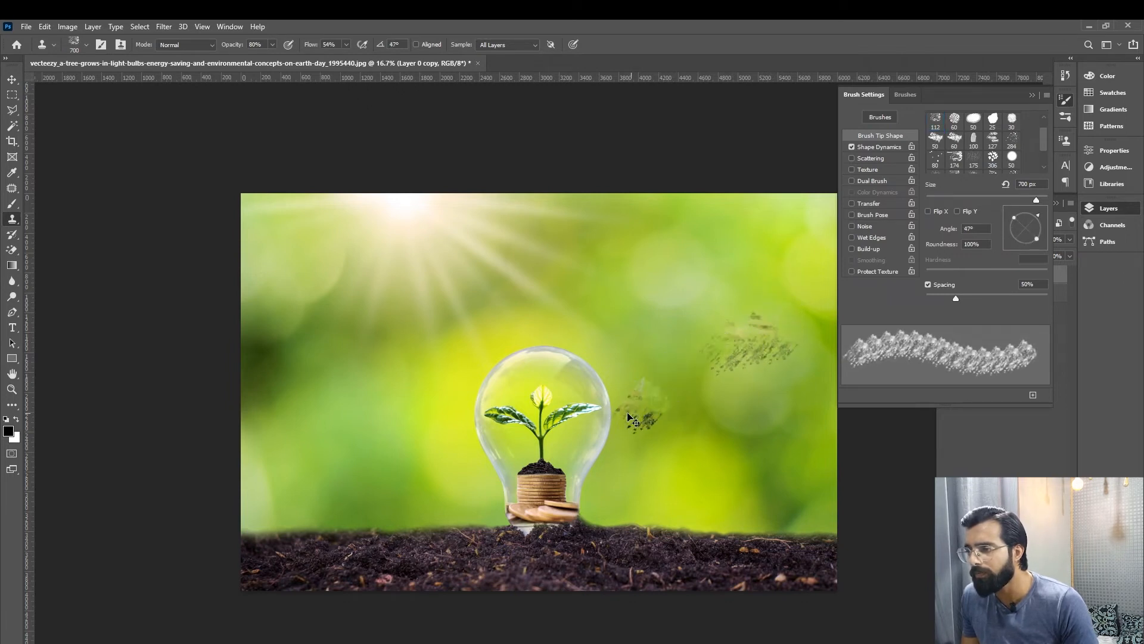
key("ctrl+z")
key("ctrl+z")
left_click(605, 407, "alt")
mouse_move(375, 396)
left_mouse_down()
mouse_move(331, 369)
mouse_move(386, 359)
mouse_move(304, 365)
mouse_move(283, 407)
mouse_move(372, 350)
mouse_move(296, 351)
mouse_move(265, 395)
mouse_move(310, 397)
mouse_move(291, 449)
mouse_move(310, 466)
mouse_move(372, 420)
mouse_move(366, 443)
mouse_move(382, 399)
mouse_move(378, 452)
mouse_move(288, 500)
mouse_move(305, 415)
mouse_move(269, 458)
mouse_move(275, 448)
mouse_move(302, 452)
mouse_move(312, 515)
mouse_move(351, 509)
mouse_move(294, 538)
mouse_move(269, 407)
mouse_move(325, 326)
mouse_move(376, 312)
mouse_move(410, 369)
mouse_move(409, 417)
mouse_move(370, 359)
mouse_move(218, 369)
mouse_move(304, 318)
mouse_move(336, 333)
mouse_move(383, 371)
mouse_move(393, 432)
mouse_move(420, 413)
mouse_move(378, 472)
left_mouse_up()
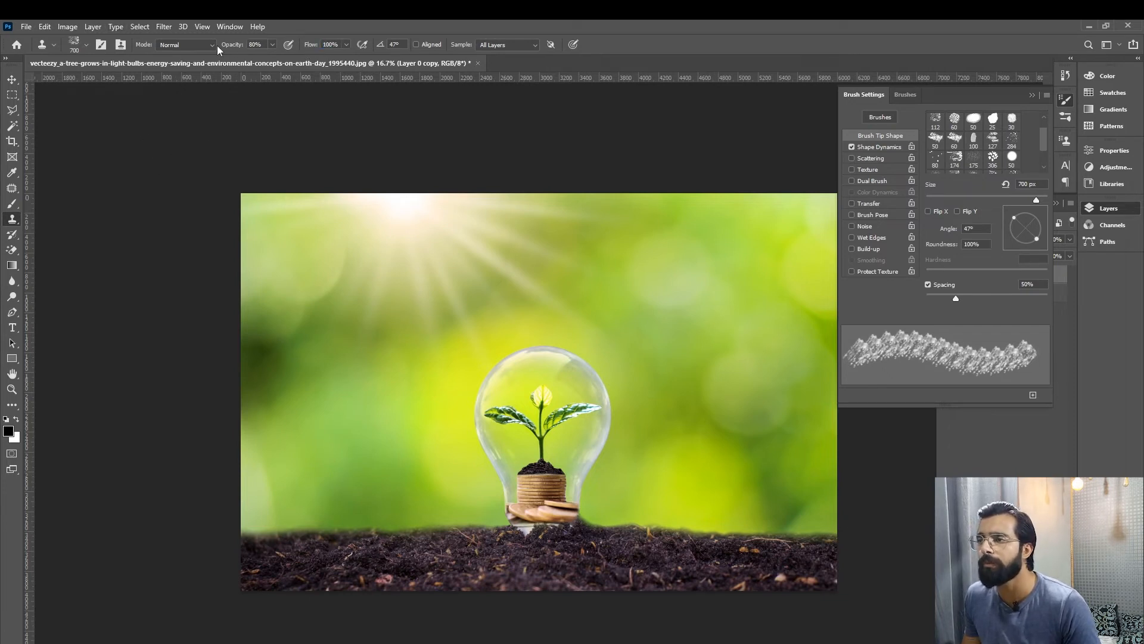
- Set the Clone Stamp opacity to 100% and look through the blend modes, keeping Normal
left_click_drag(227, 47, 302, 56)
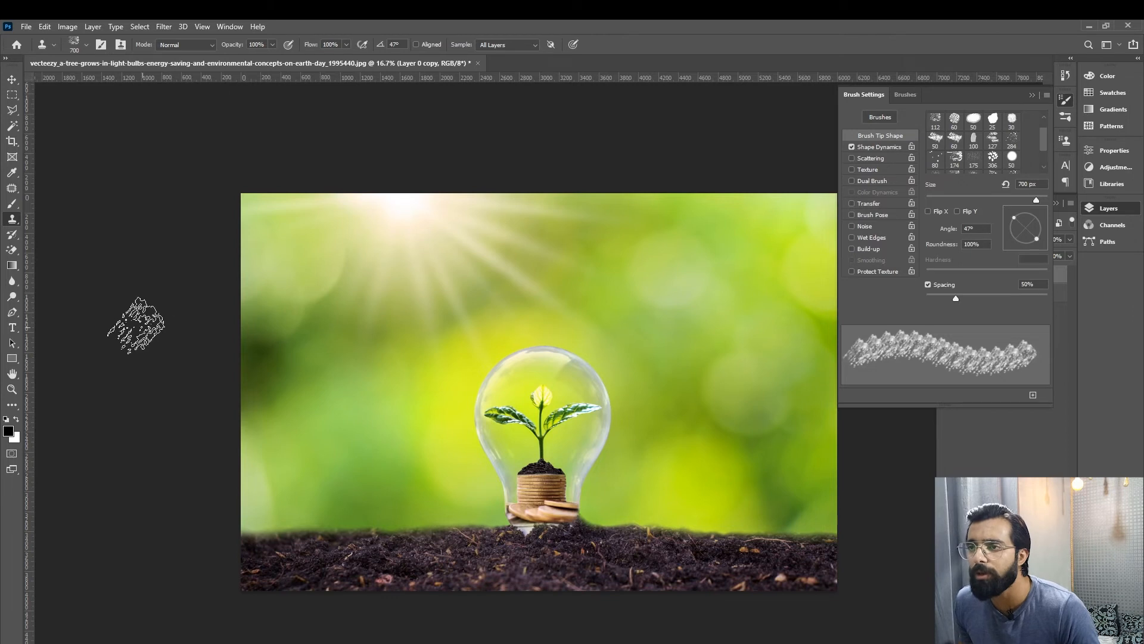
left_click(200, 44)
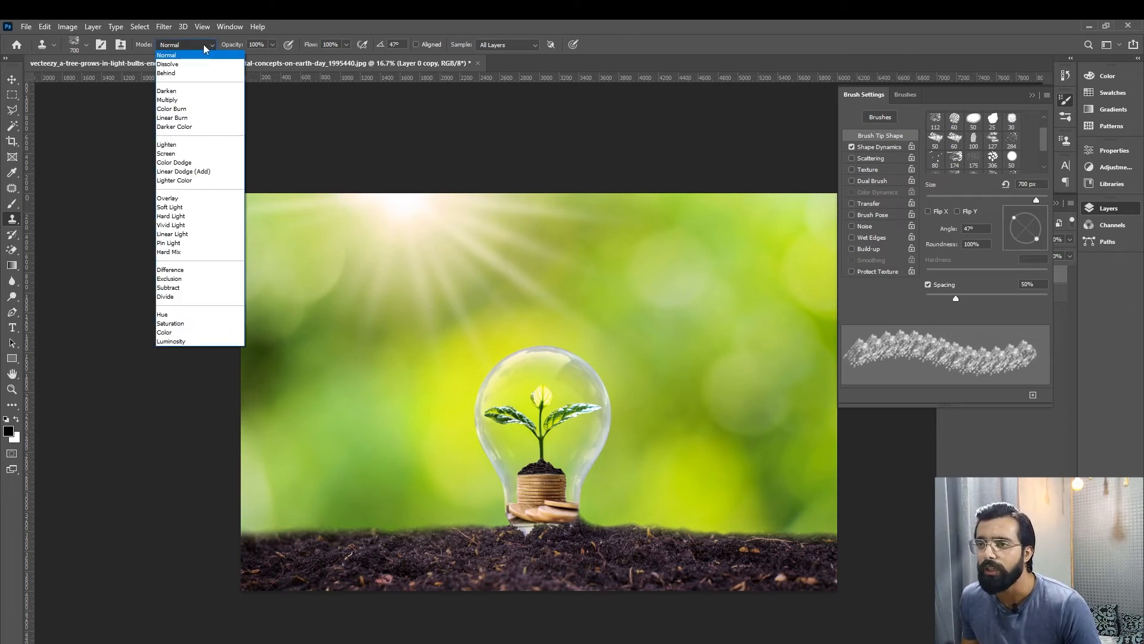
left_click(203, 44)
left_click(204, 46)
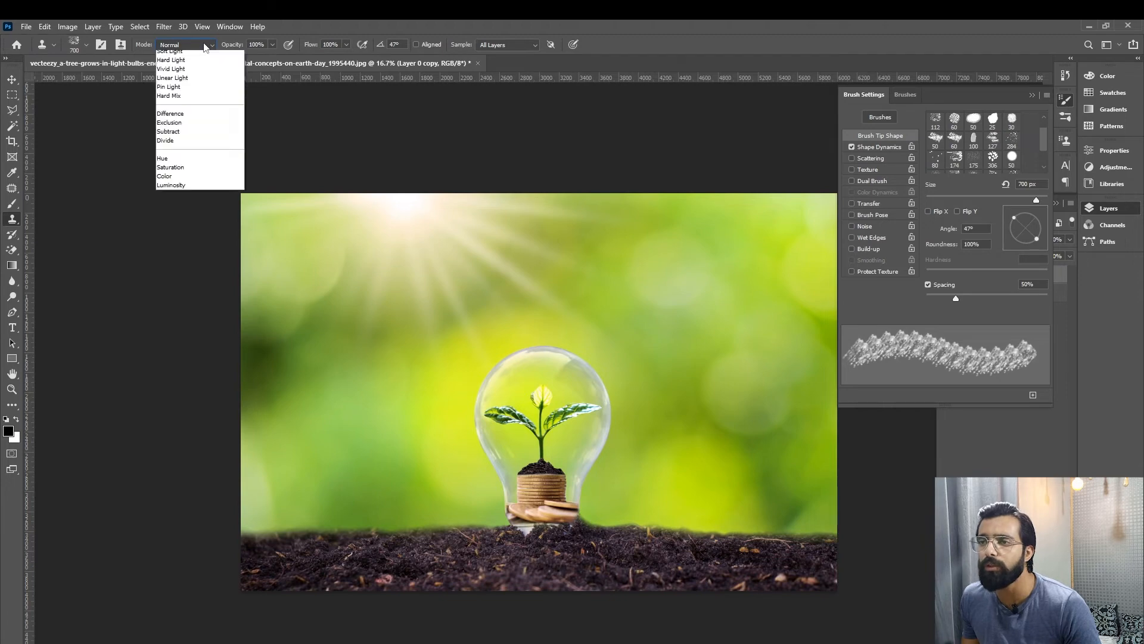
left_click(188, 50)
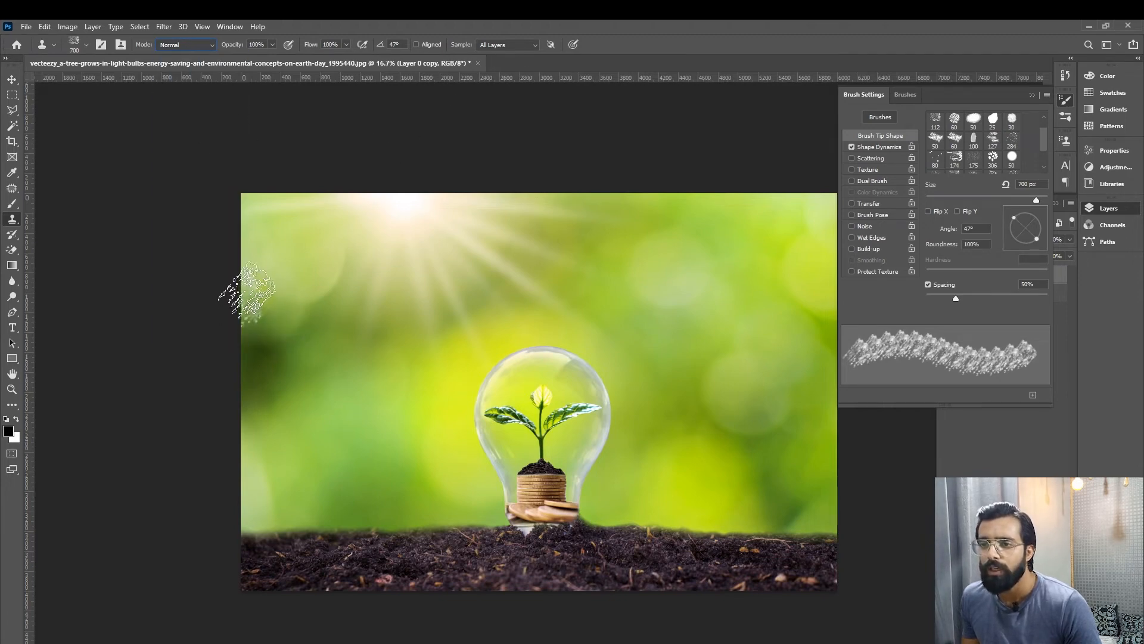
- Switch to the Pattern Stamp tool, close the brush settings and add a new empty layer above the photo copy
right_click(10, 223)
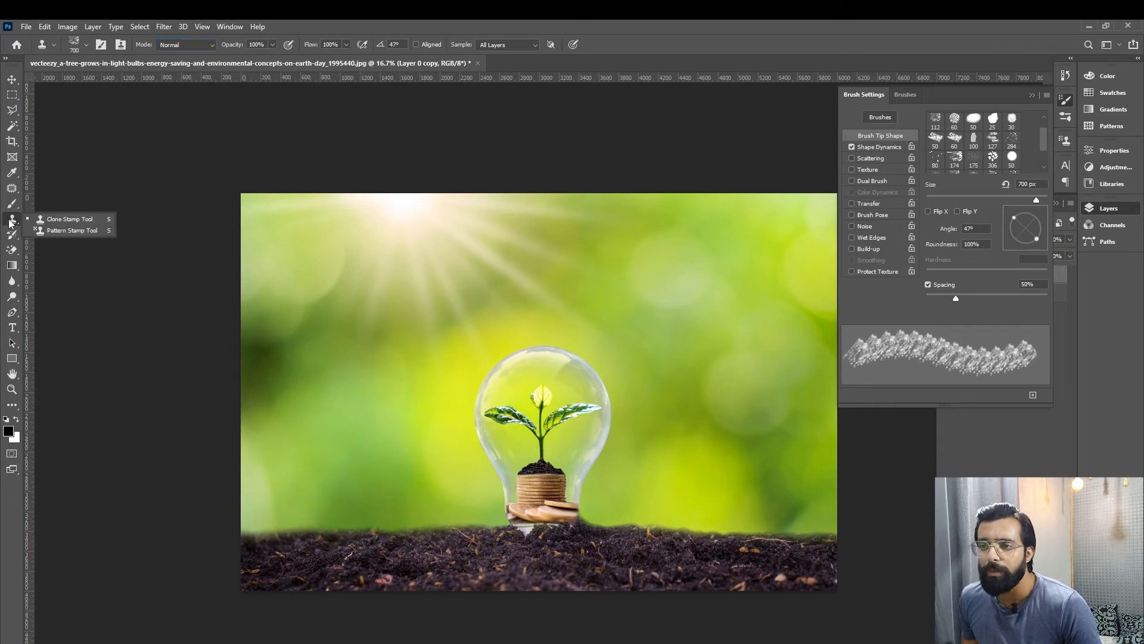
left_click(60, 230)
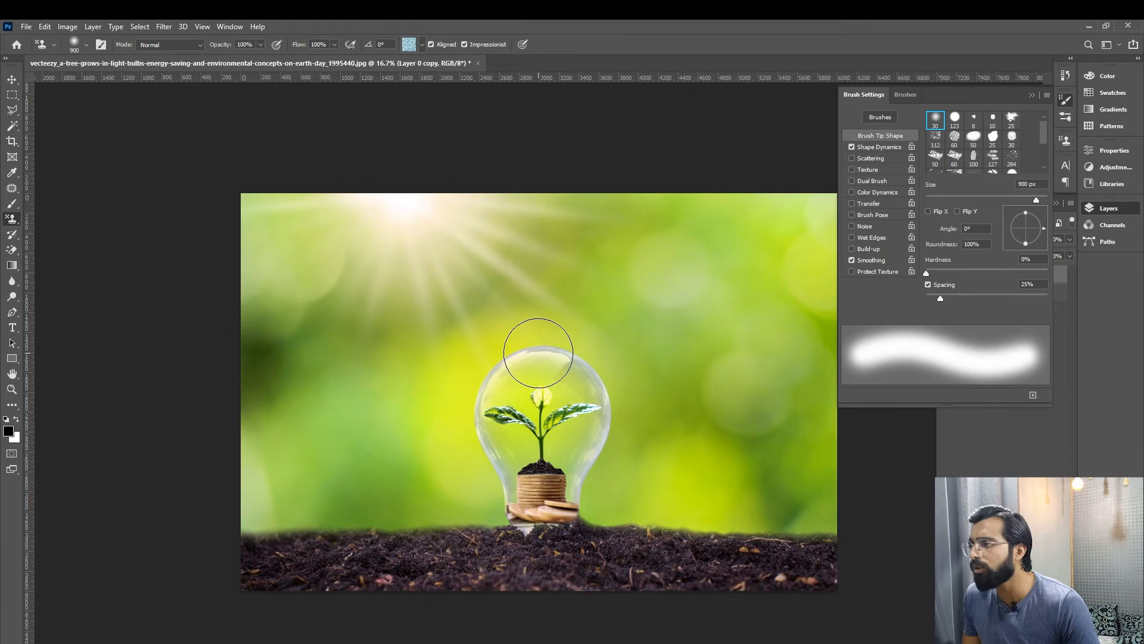
left_click(1033, 96)
key("ctrl+shift+alt+n")
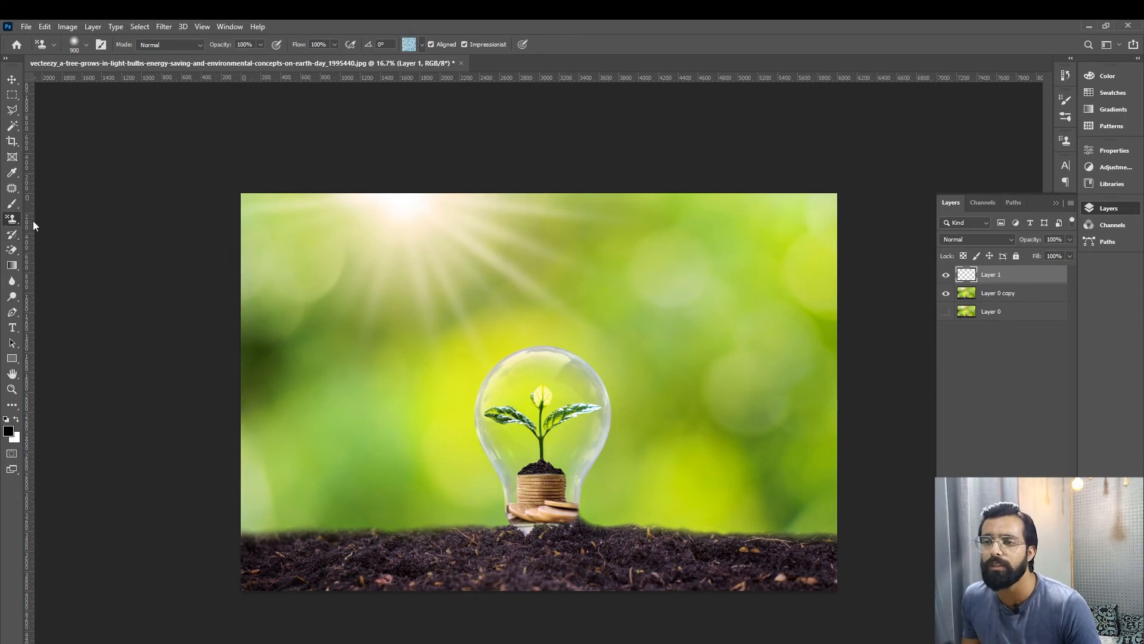
left_click(11, 220)
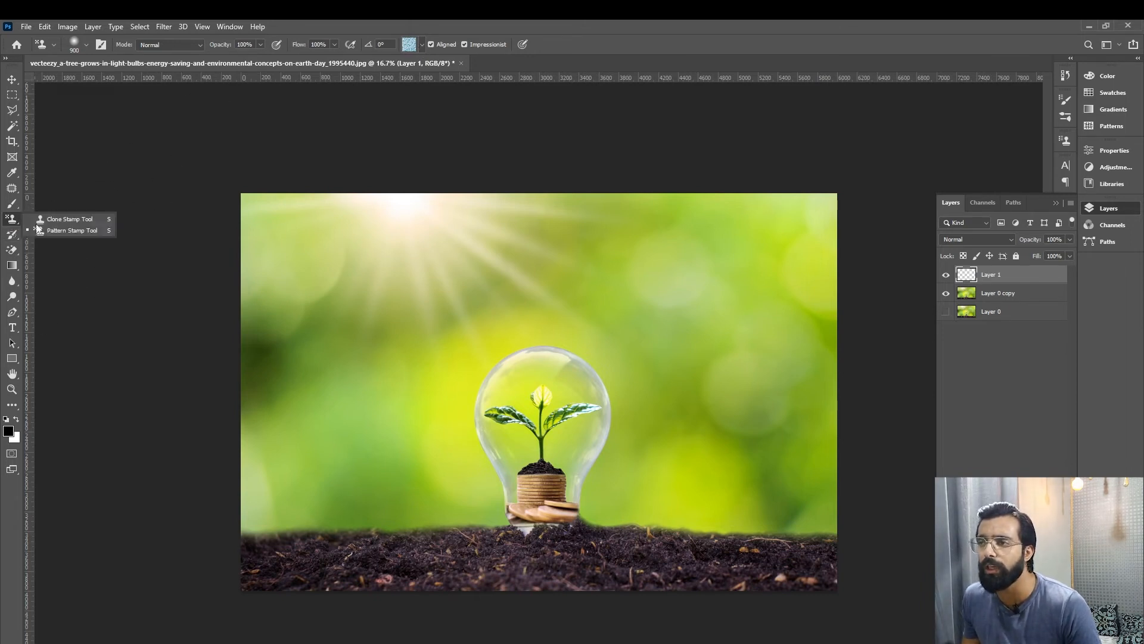
- Browse the Trees, Grass and Water pattern groups and choose the first Trees pattern for the Pattern Stamp
left_click(421, 45)
left_click(422, 45)
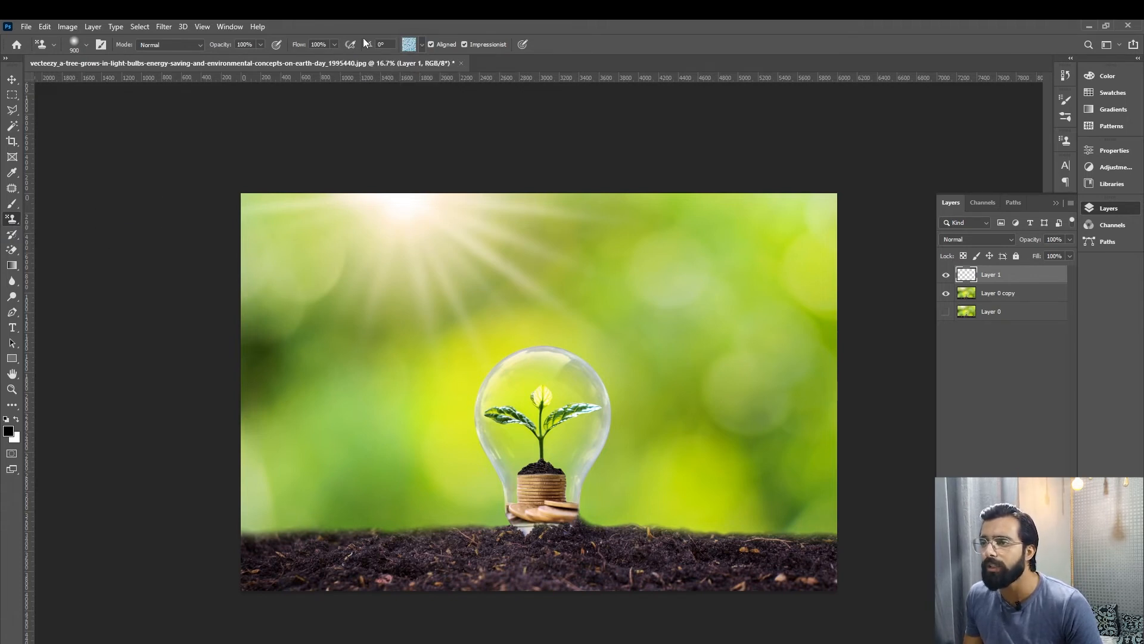
left_click(422, 44)
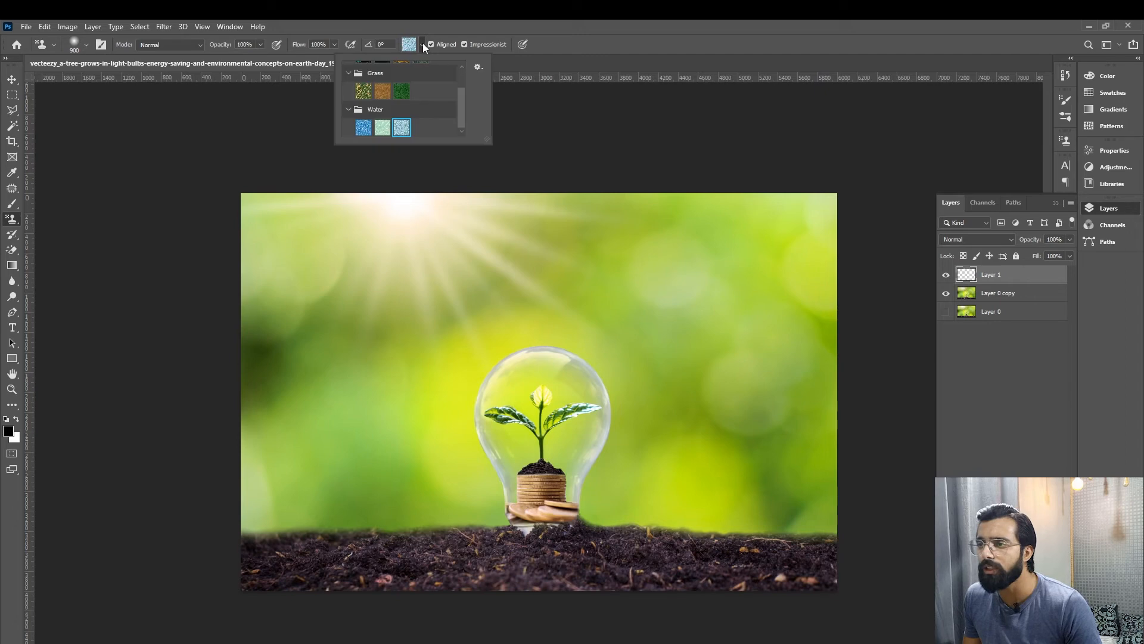
scroll(416, 94, "down", 3)
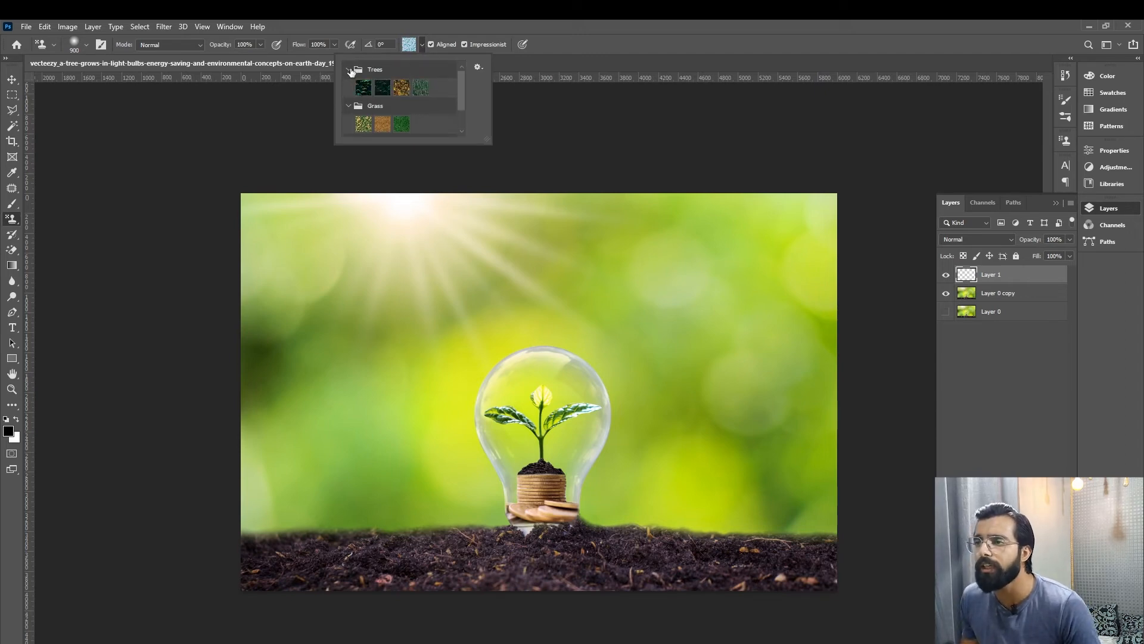
left_click(350, 69)
left_click(347, 87)
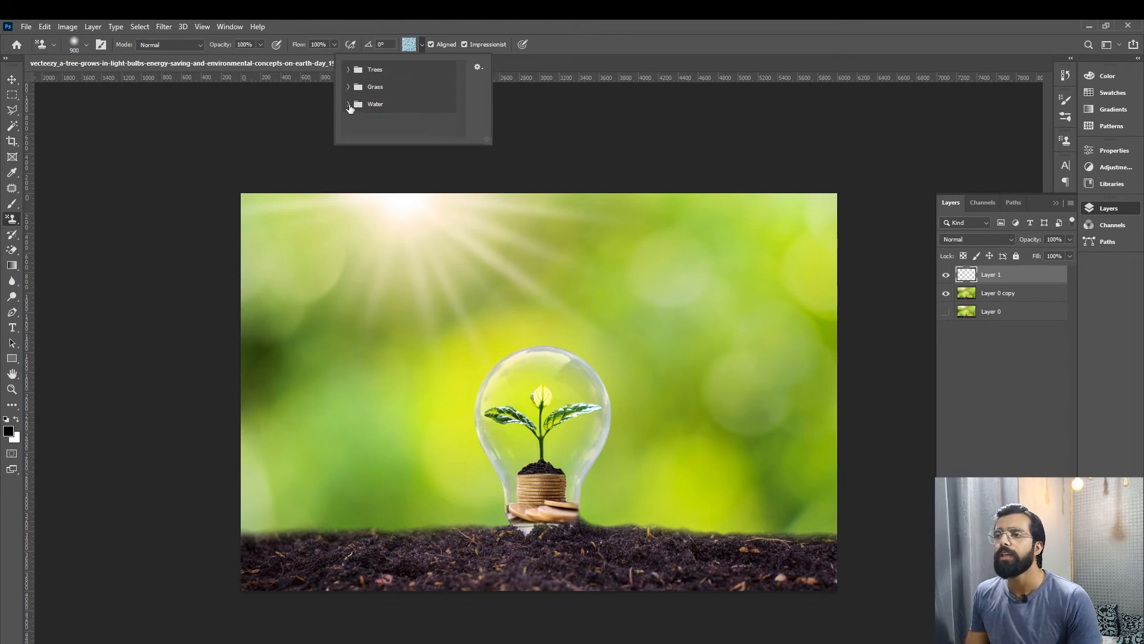
left_click(348, 70)
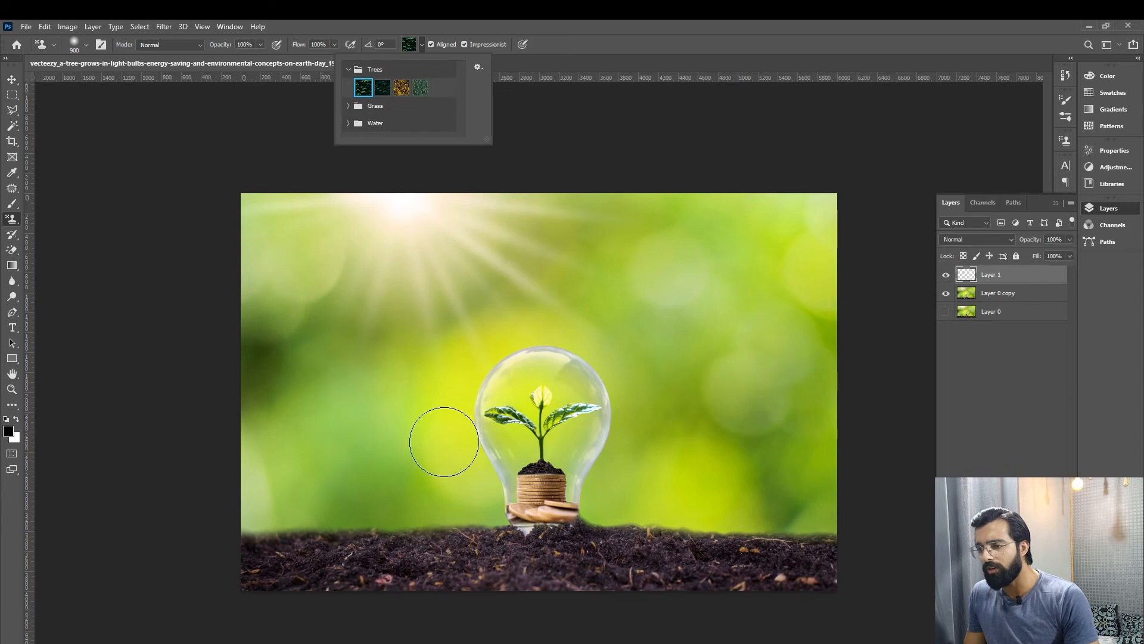
- Try painting the leaf pattern on the background left of the bulb with Impressionist on, and undo the stroke
left_click(358, 483)
mouse_move(365, 481)
left_mouse_down()
mouse_move(304, 485)
mouse_move(396, 387)
left_mouse_up()
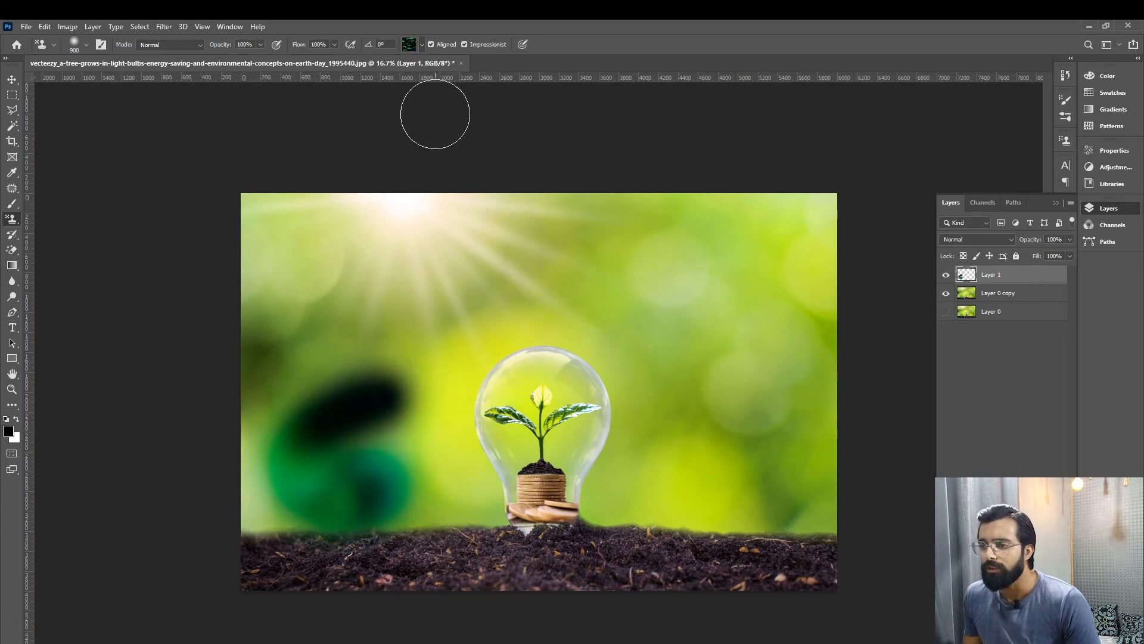
key("ctrl+z")
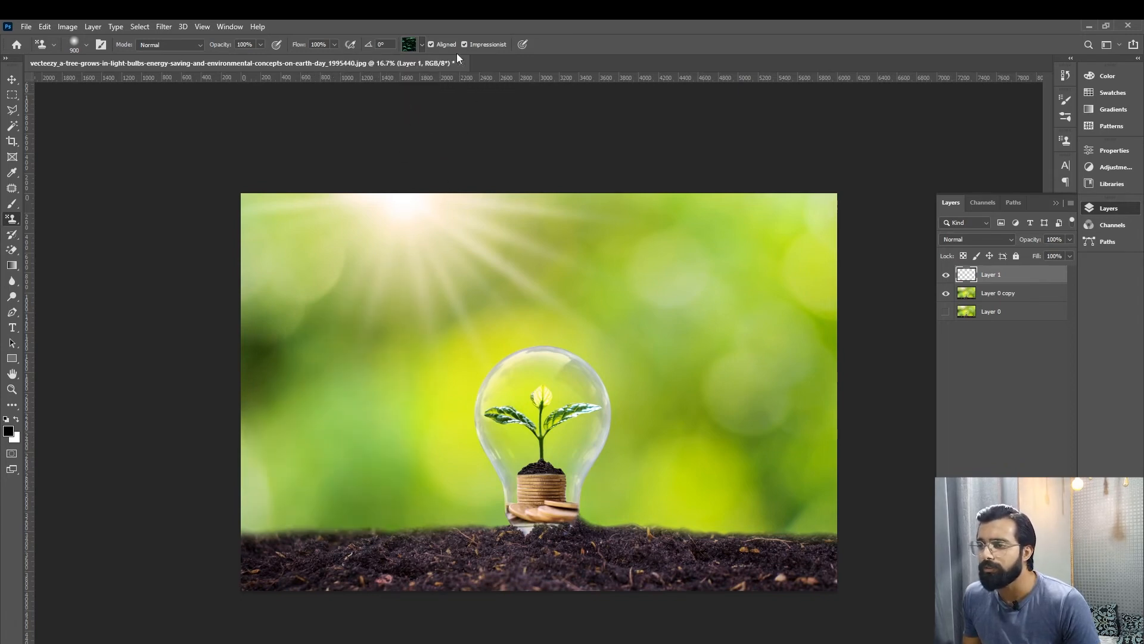
- Turn off Impressionist and paint the leaf pattern over the whole photo around the light bulb at 900 px
mouse_move(354, 351)
left_mouse_down()
mouse_move(319, 302)
mouse_move(449, 263)
mouse_move(248, 256)
mouse_move(332, 214)
mouse_move(230, 288)
mouse_move(281, 468)
mouse_move(263, 375)
mouse_move(429, 197)
mouse_move(503, 189)
mouse_move(357, 322)
mouse_move(459, 347)
mouse_move(383, 439)
mouse_move(277, 467)
mouse_move(459, 477)
mouse_move(432, 448)
mouse_move(345, 204)
mouse_move(659, 209)
mouse_move(669, 199)
mouse_move(516, 300)
mouse_move(763, 280)
mouse_move(858, 345)
mouse_move(536, 281)
mouse_move(838, 455)
mouse_move(698, 477)
mouse_move(664, 425)
mouse_move(644, 495)
mouse_move(712, 495)
mouse_move(723, 524)
mouse_move(420, 555)
mouse_move(204, 544)
mouse_move(358, 575)
mouse_move(828, 596)
mouse_move(232, 482)
left_mouse_up()
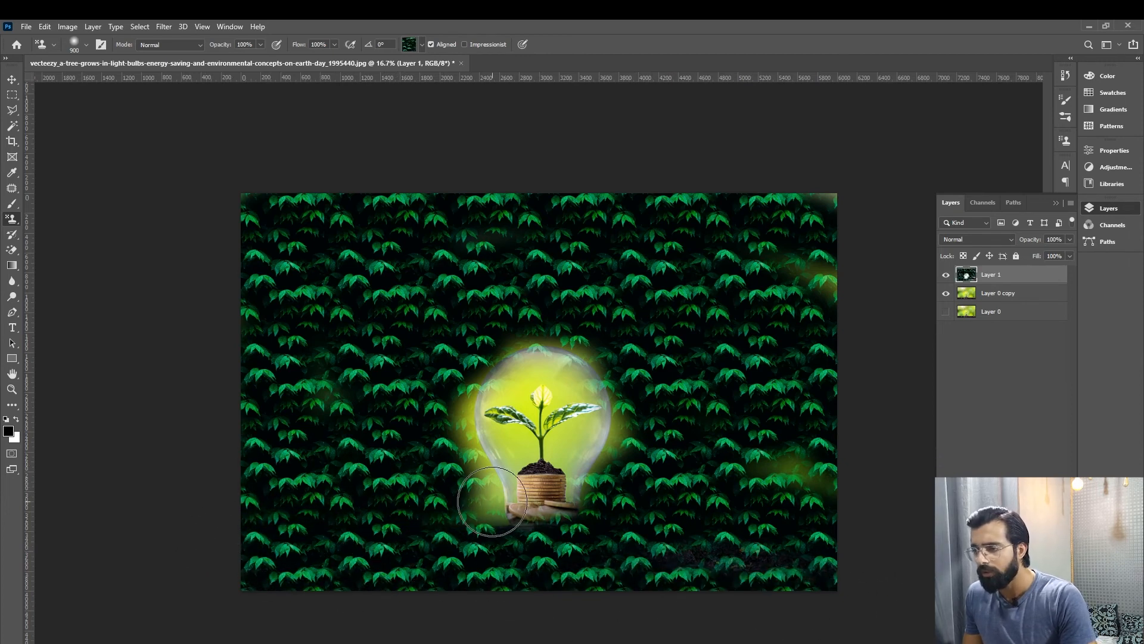
- Switch to the regular Eraser tool, try erasing the leaf pattern from the soil below the bulb, and undo that stroke
key("e")
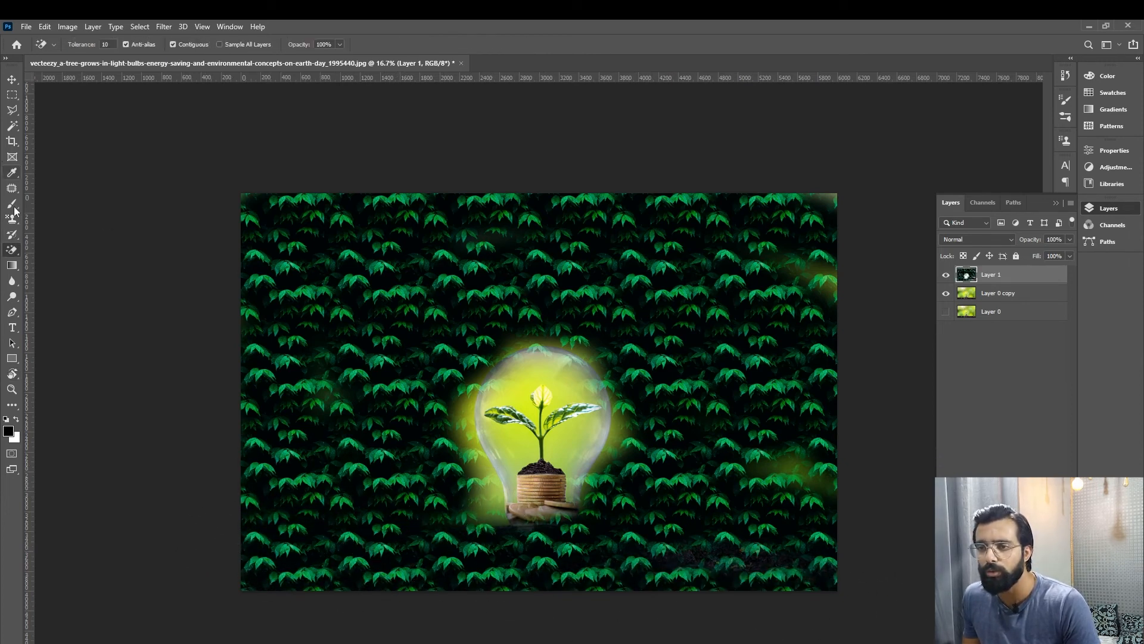
right_click(12, 252)
left_click(46, 249)
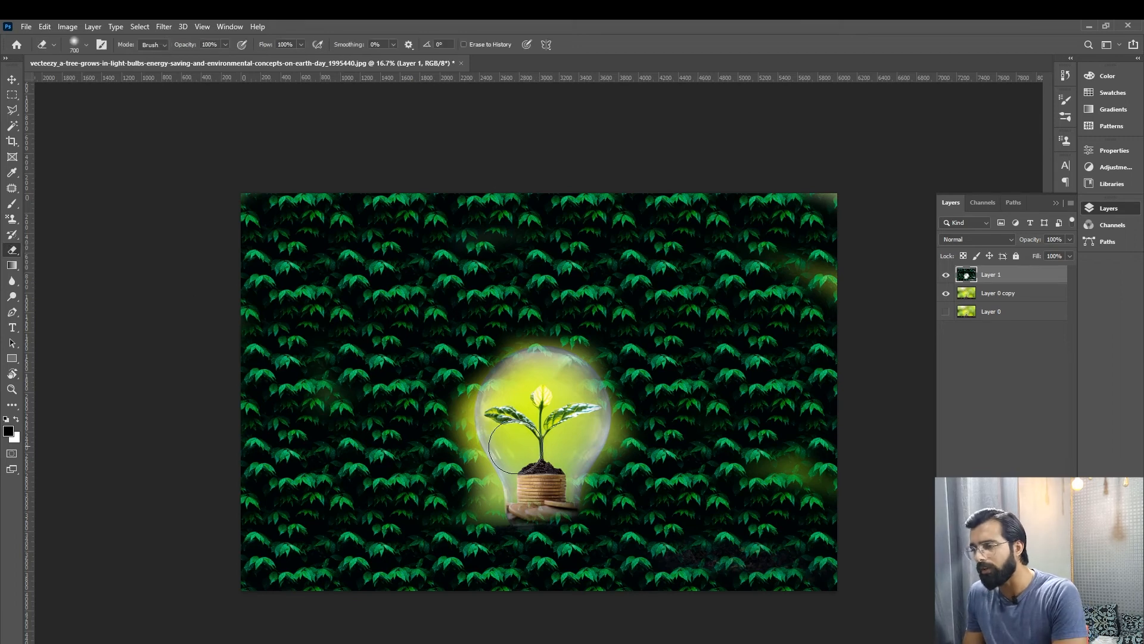
left_click_drag(548, 523, 540, 623)
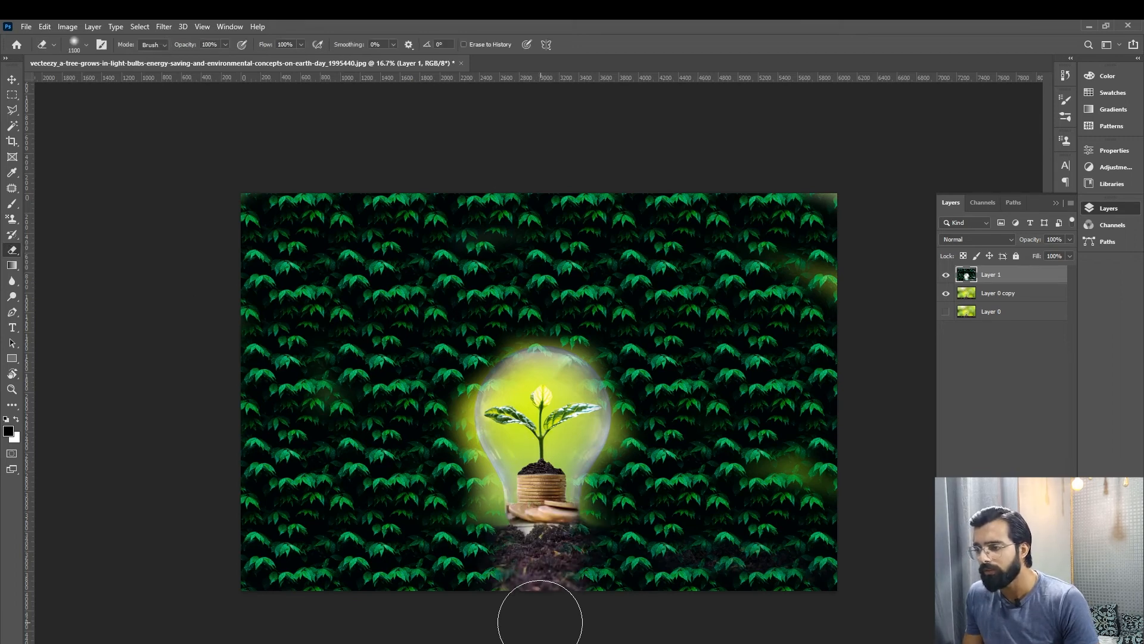
key("ctrl+z")
- Enlarge the soft eraser to 1700 px and erase the leaf pattern covering the light bulb, undoing the stray stroke
left_click(541, 503)
mouse_move(590, 449)
left_mouse_down()
mouse_move(576, 336)
mouse_move(588, 379)
mouse_move(465, 347)
mouse_move(483, 505)
left_mouse_up()
key("ctrl+z")
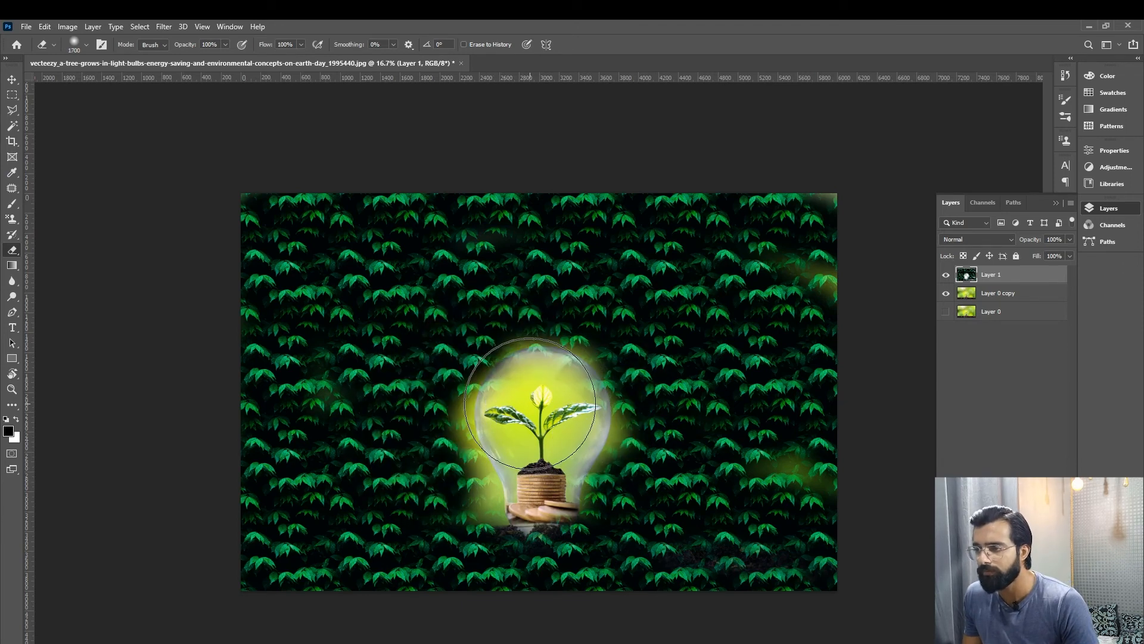
key("bracketright")
key("bracketright")
key("bracketright")
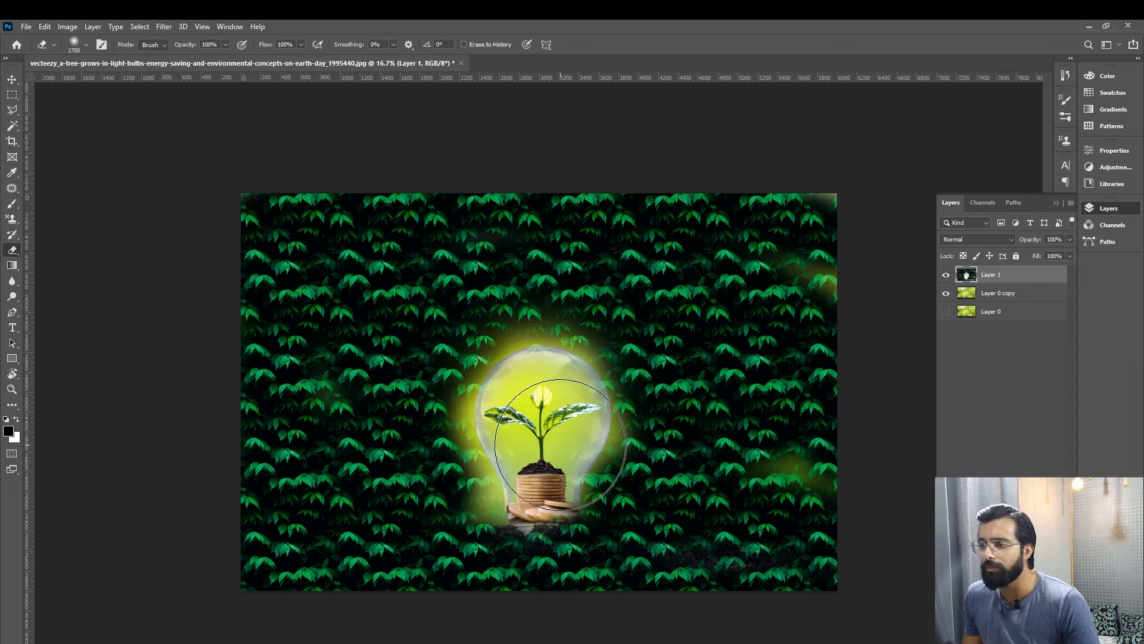
- Hide the leaf-pattern layer, add a new empty layer above it, and return to the Pattern Stamp tool
left_click(946, 275)
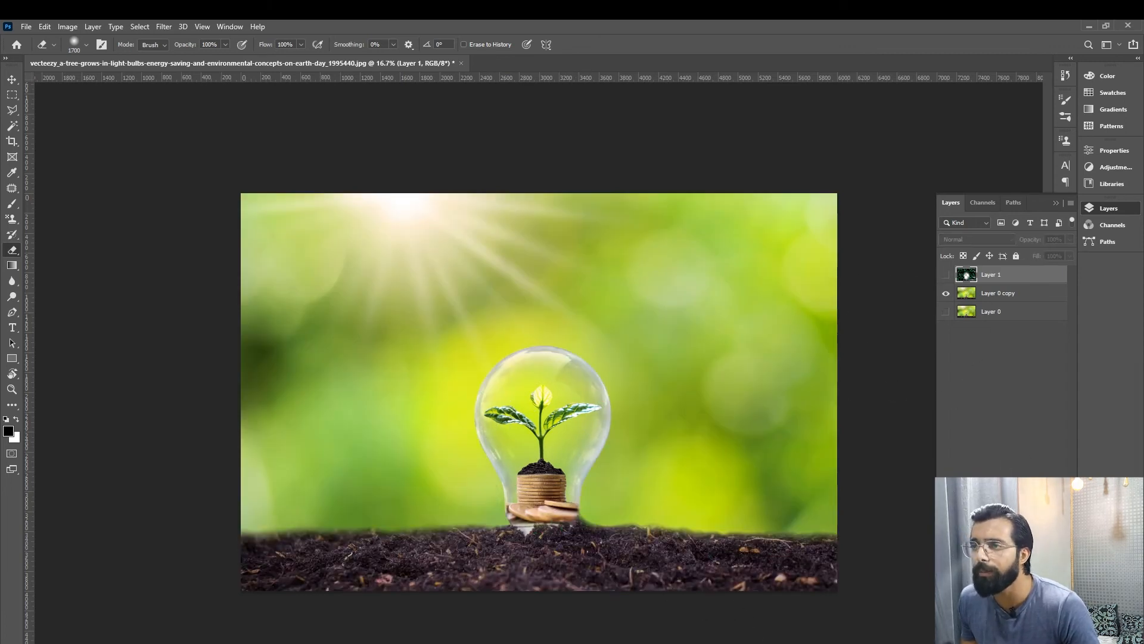
key("ctrl+shift+alt+n")
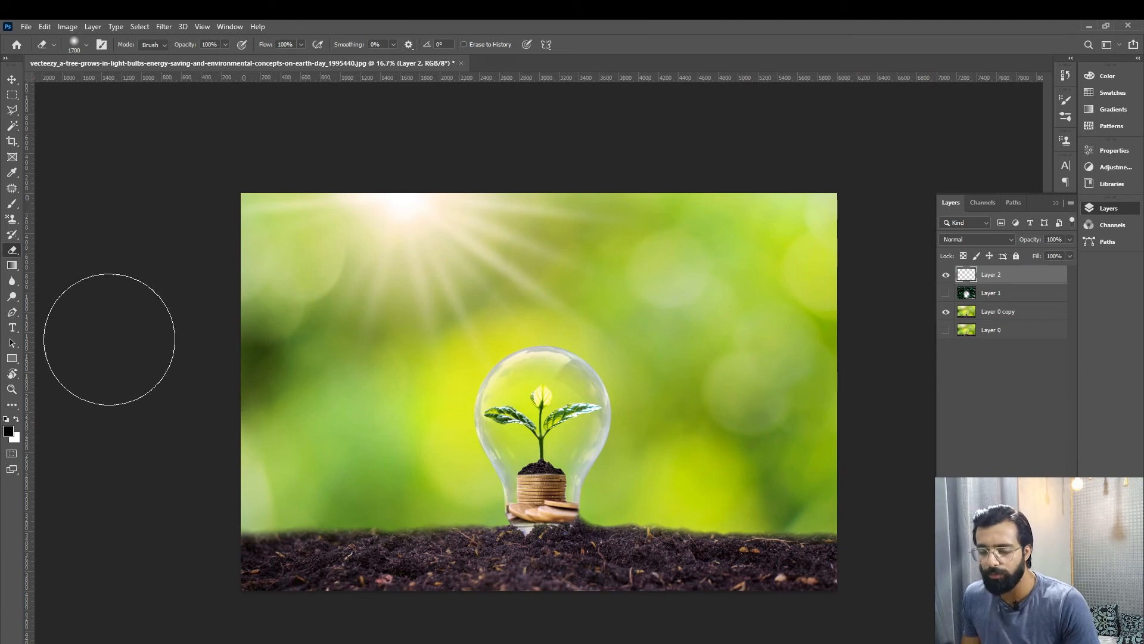
key("s")
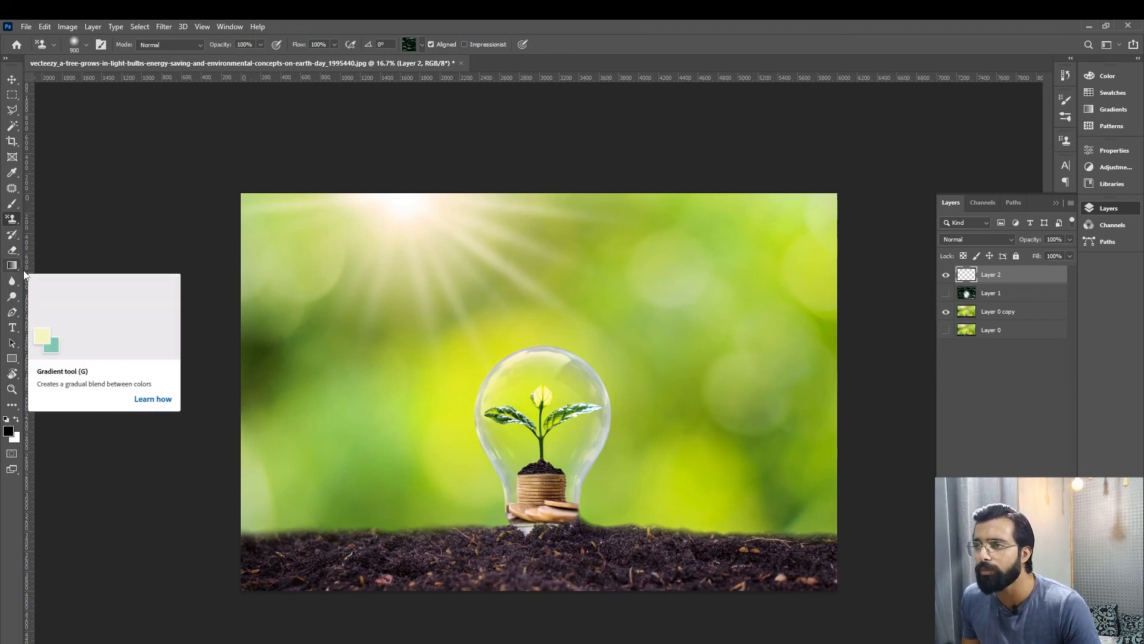
- Choose the first Grass pattern and paint a wide band of it across the background above the bulb
left_click(422, 44)
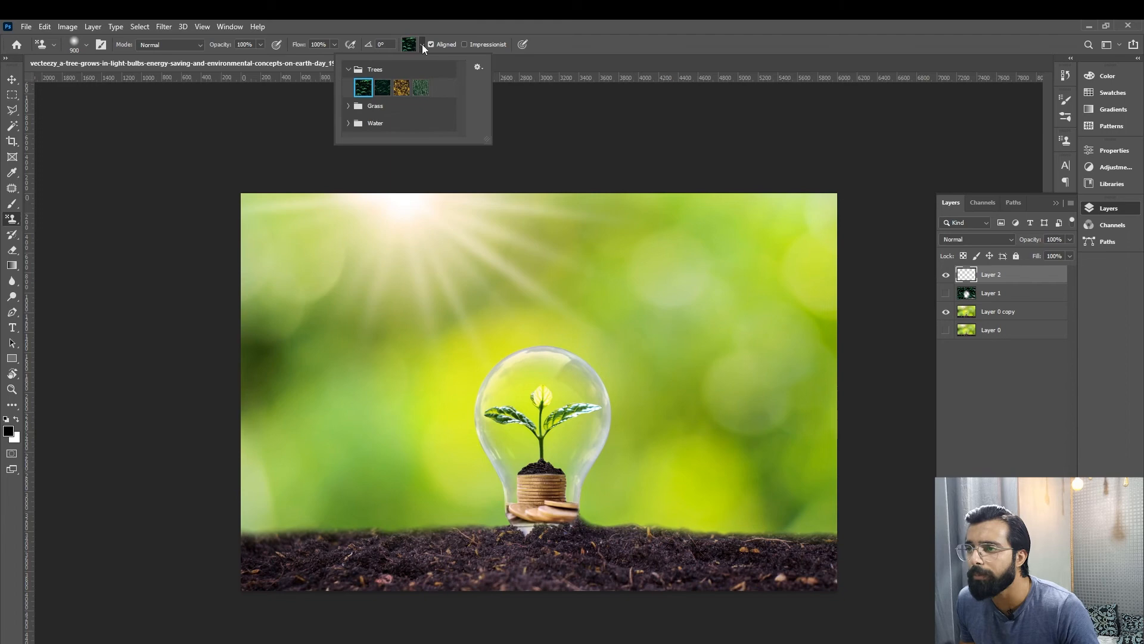
left_click(349, 106)
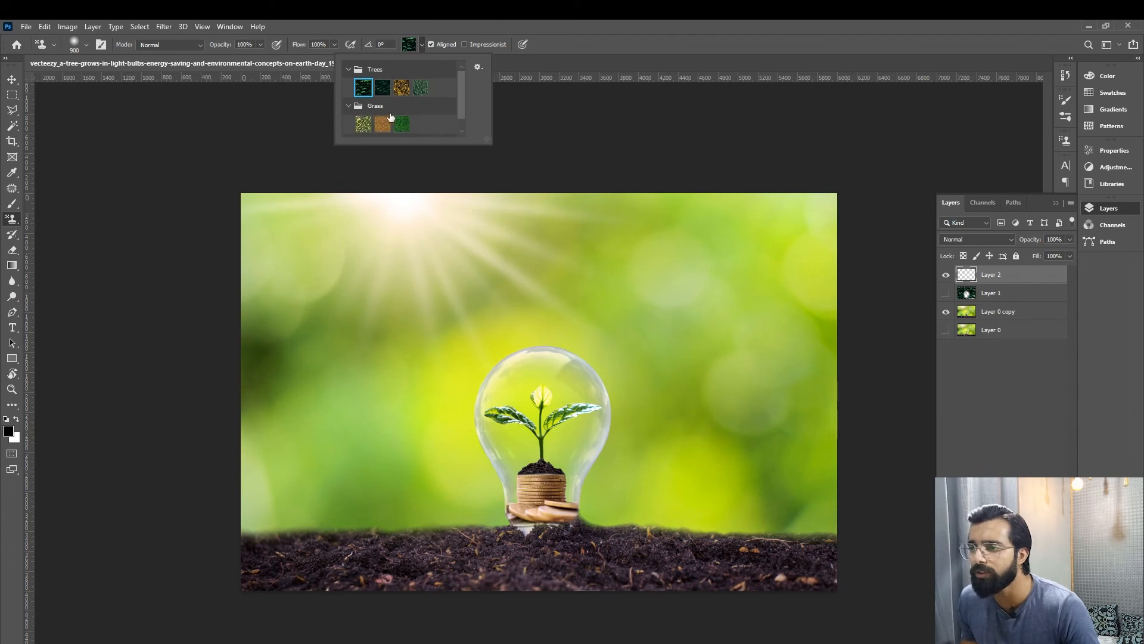
double_click(363, 124)
mouse_move(334, 284)
left_mouse_down()
mouse_move(657, 297)
mouse_move(507, 299)
left_mouse_up()
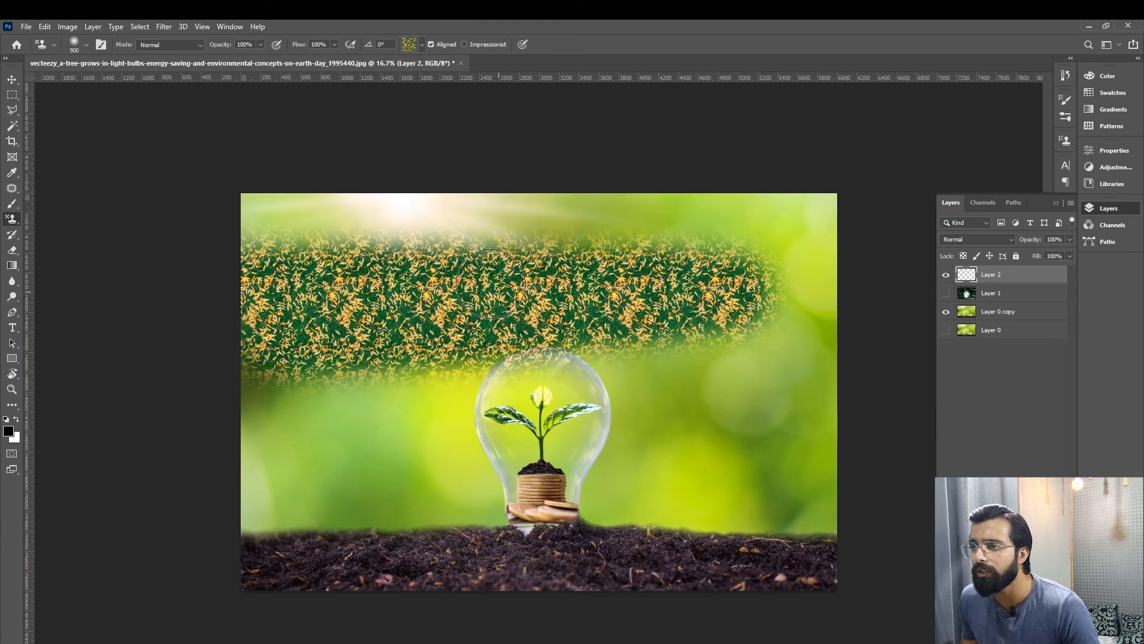
- Choose the second Water pattern and paint it over the grass band and the upper part of the photo
left_click(422, 44)
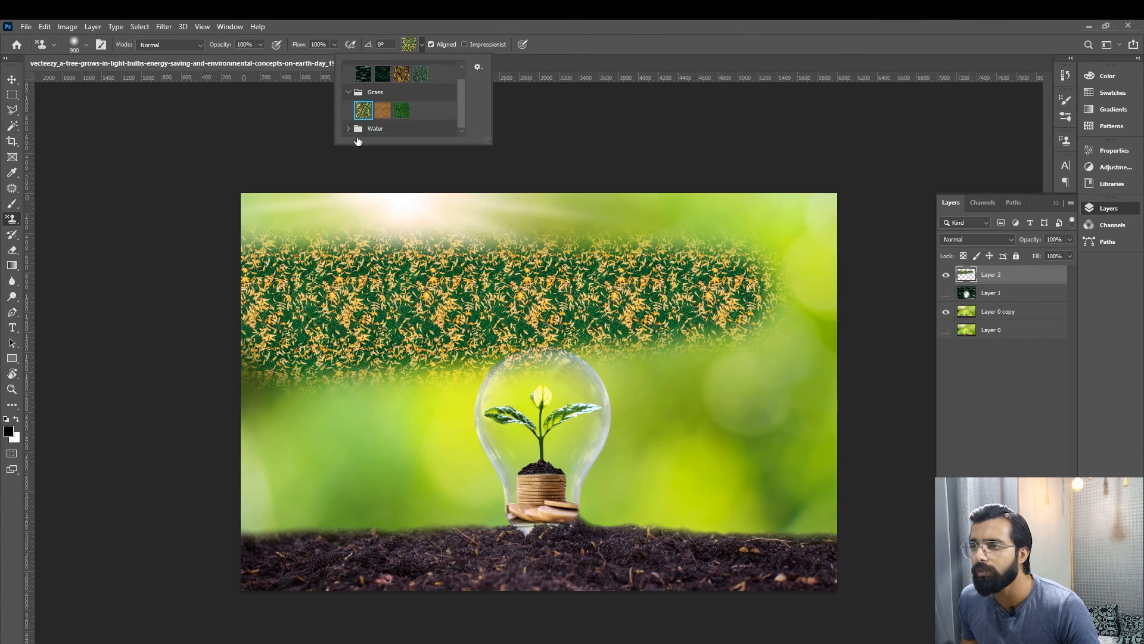
left_click(383, 131)
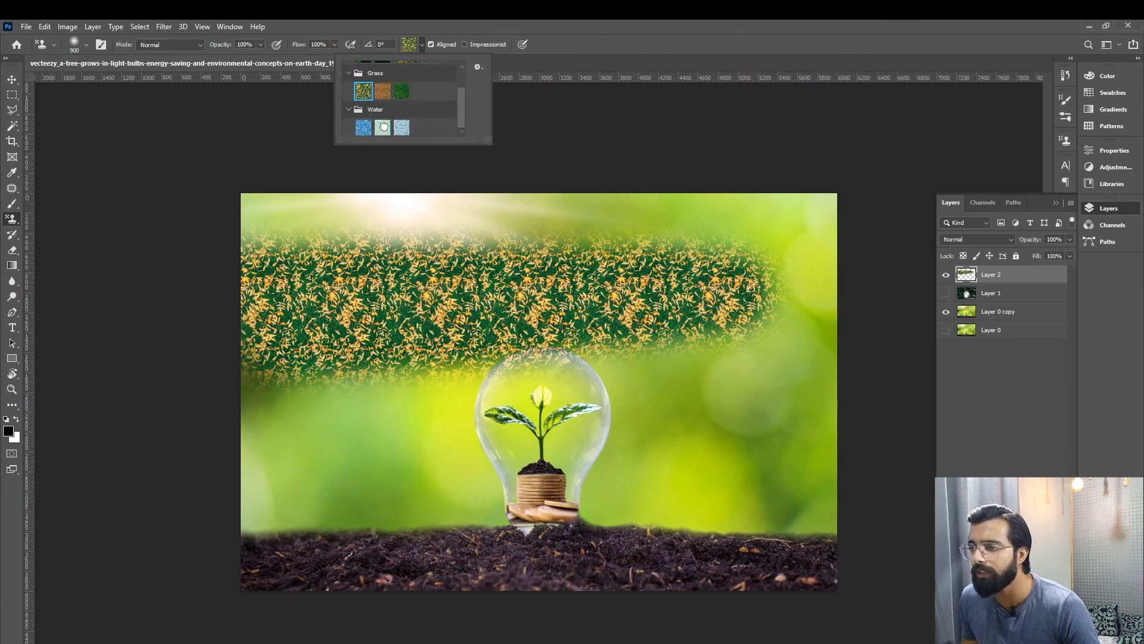
double_click(383, 127)
mouse_move(357, 307)
left_mouse_down()
mouse_move(805, 301)
mouse_move(268, 244)
mouse_move(675, 208)
mouse_move(388, 334)
mouse_move(286, 358)
mouse_move(715, 381)
mouse_move(376, 432)
left_mouse_up()
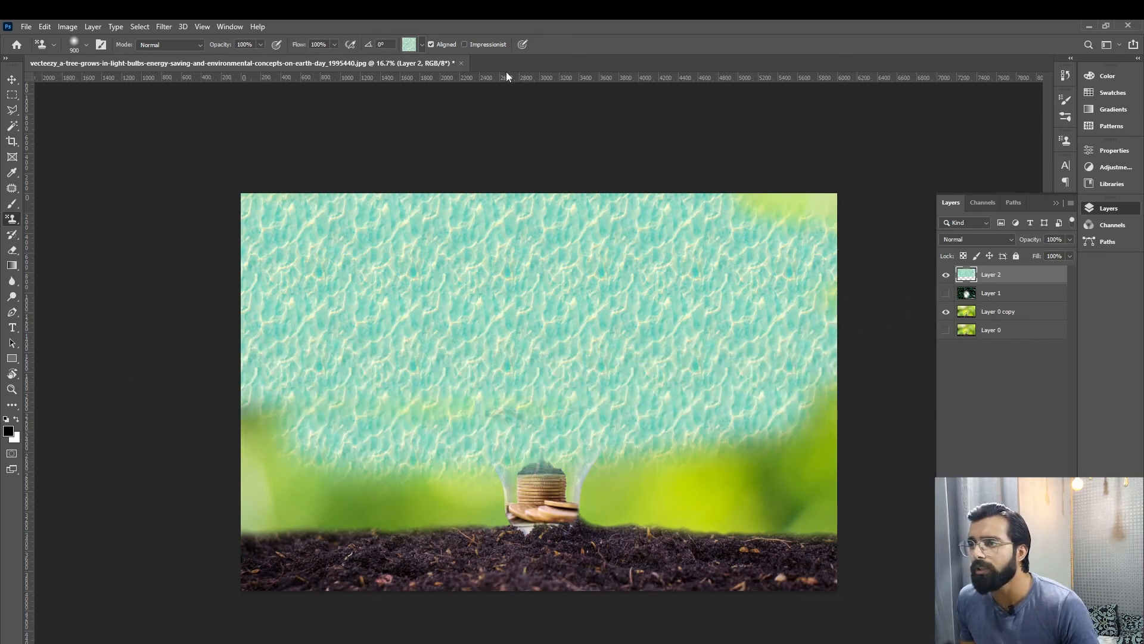
- Turn on Impressionist, repaint the water-patterned area with blurred strokes, and toggle off Layer 2's visibility
left_click(464, 44)
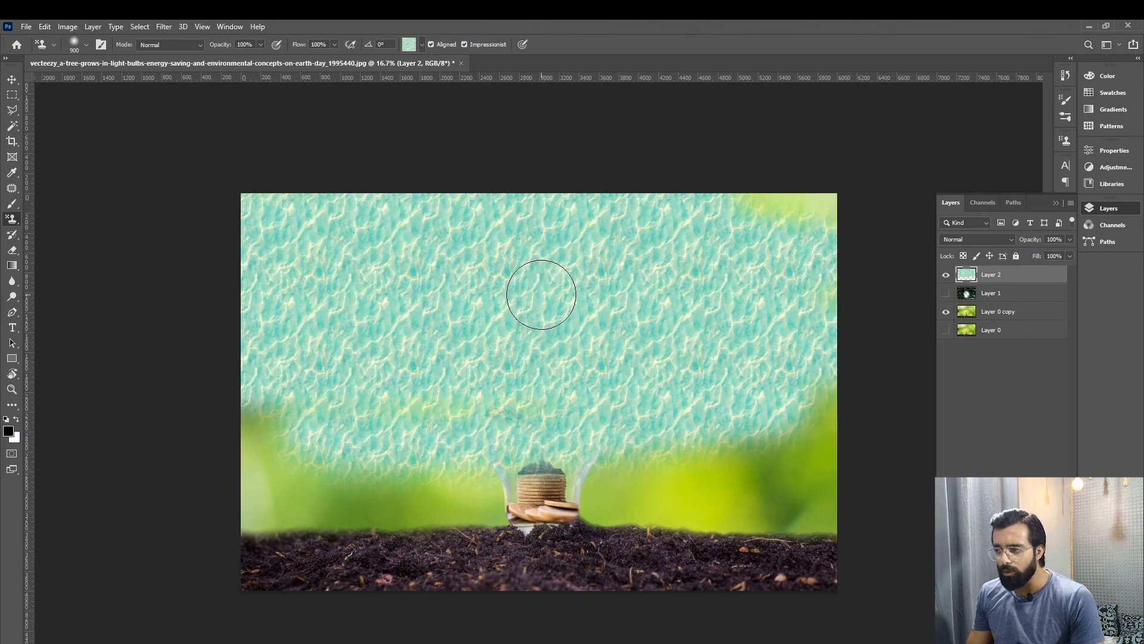
mouse_move(581, 304)
left_mouse_down()
mouse_move(661, 309)
mouse_move(304, 309)
mouse_move(707, 286)
mouse_move(235, 276)
mouse_move(835, 225)
mouse_move(284, 245)
mouse_move(763, 191)
mouse_move(224, 256)
mouse_move(731, 298)
mouse_move(173, 319)
mouse_move(817, 355)
mouse_move(802, 311)
mouse_move(186, 380)
mouse_move(302, 454)
mouse_move(239, 439)
mouse_move(689, 421)
mouse_move(347, 467)
mouse_move(626, 417)
left_mouse_up()
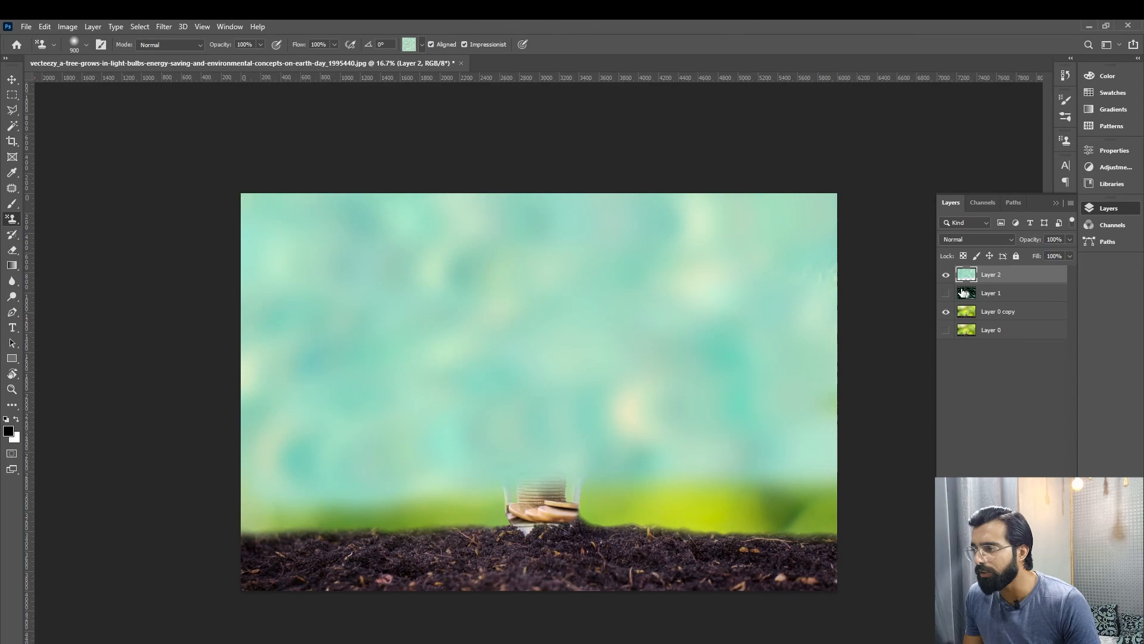
left_click(946, 278)
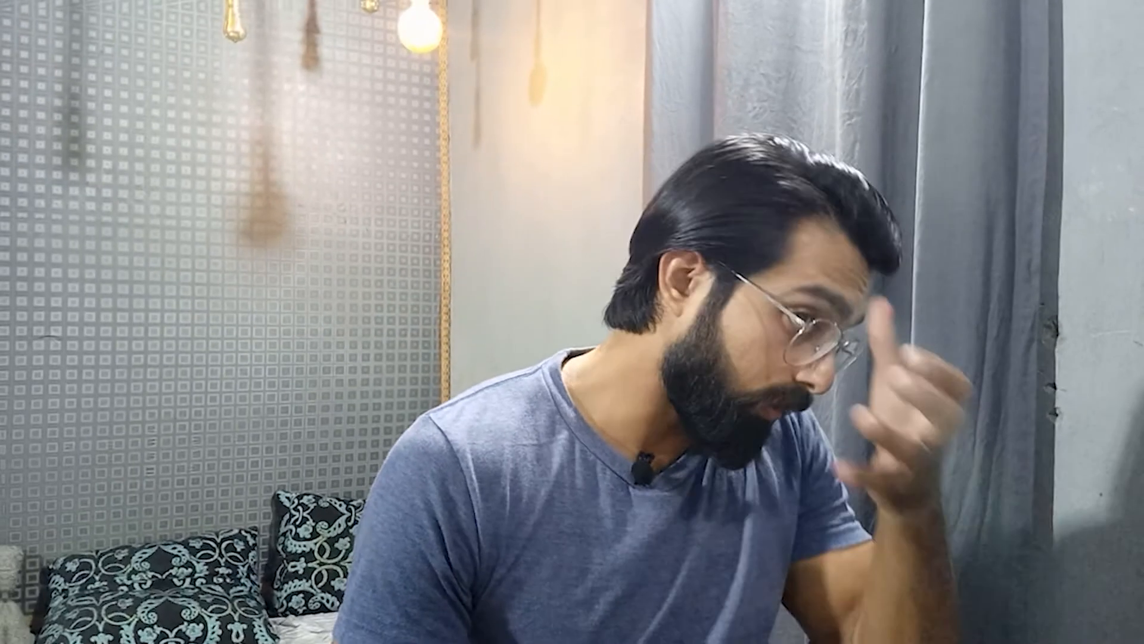